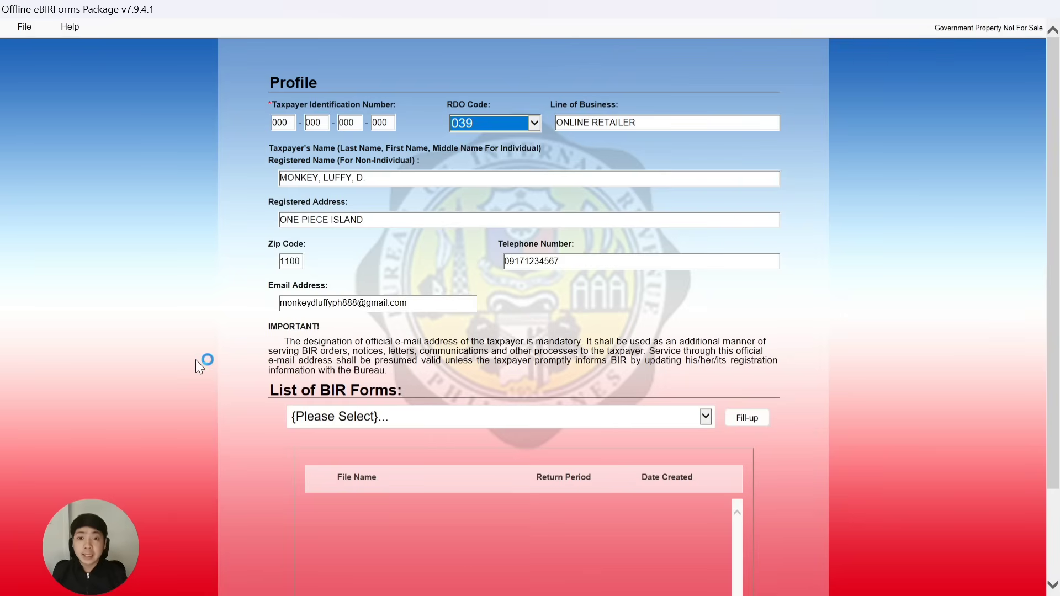
Pick BIR Form 1701Qv2018 from the forms list, start Fill-up, and acknowledge the saved confirmation.
{"action": "scroll", "coordinate": [227, 359], "scroll_direction": "down", "scroll_amount": 4}
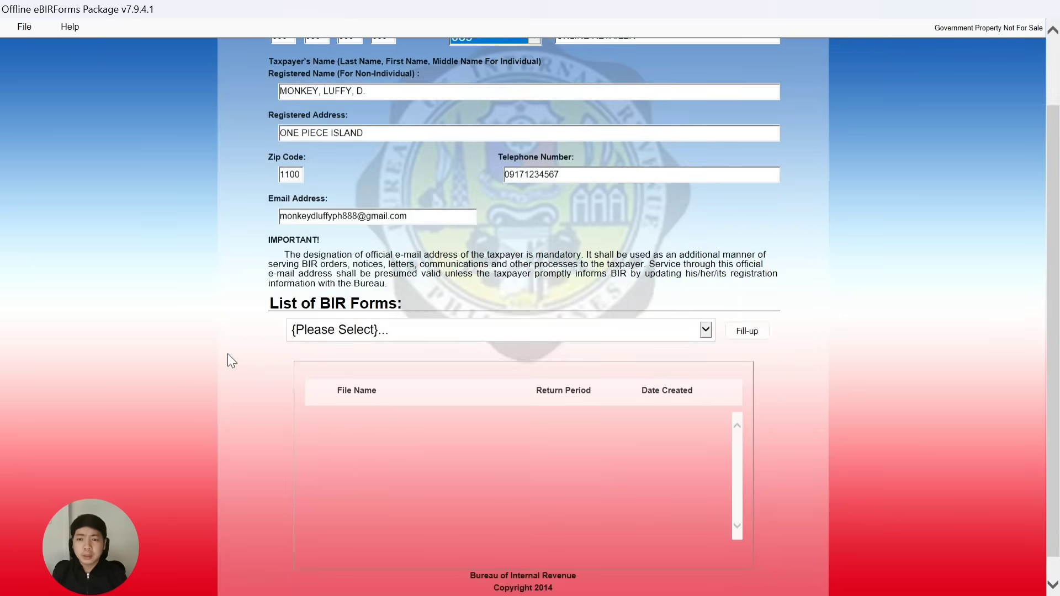
{"action": "left_click", "coordinate": [507, 311]}
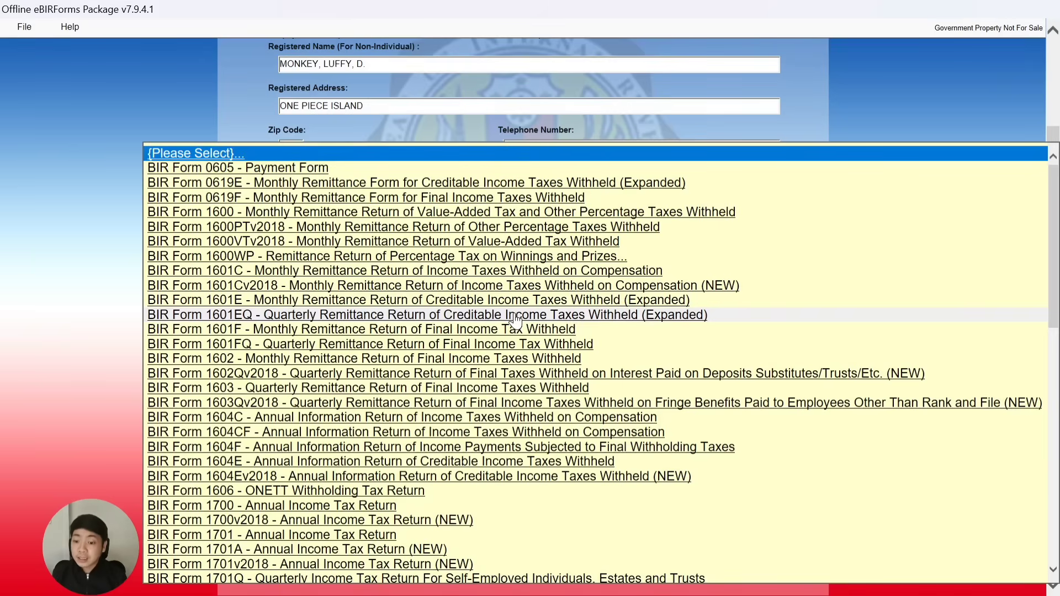
{"action": "scroll", "coordinate": [403, 307], "scroll_direction": "down", "scroll_amount": 3}
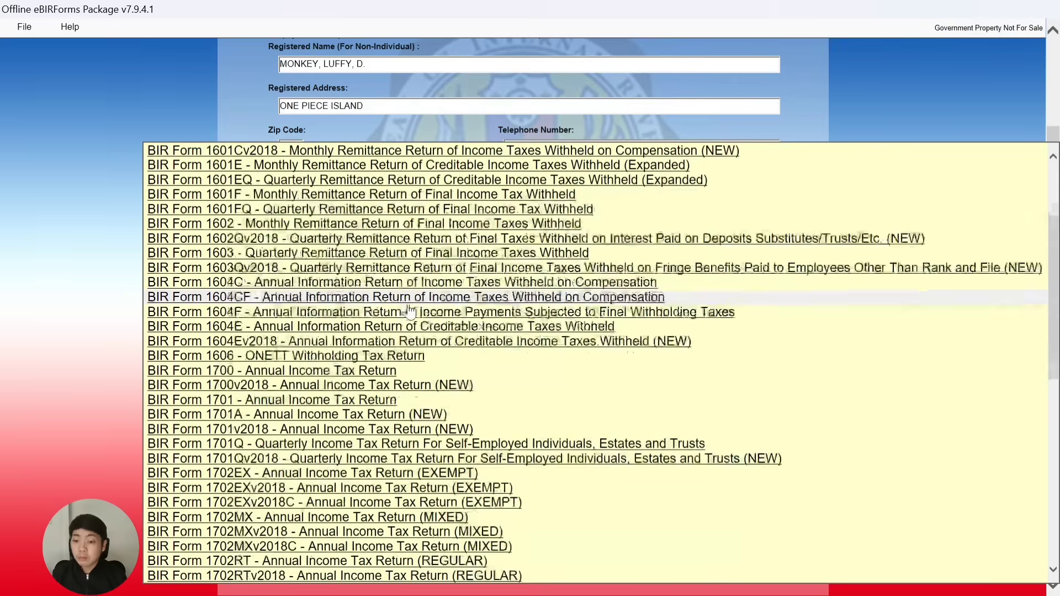
{"action": "scroll", "coordinate": [408, 311], "scroll_direction": "down", "scroll_amount": 3}
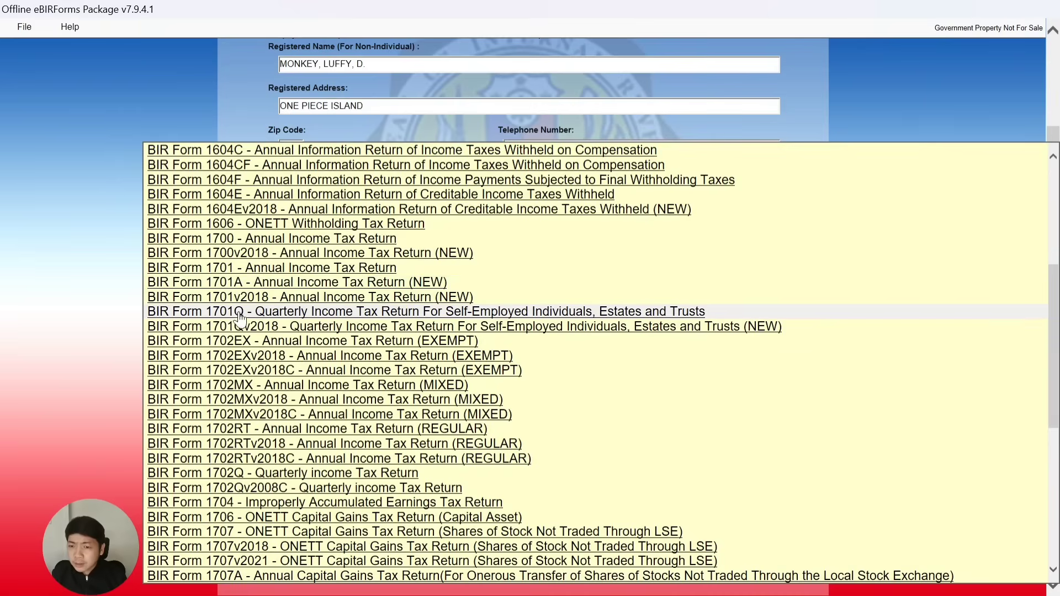
{"action": "left_click", "coordinate": [359, 330]}
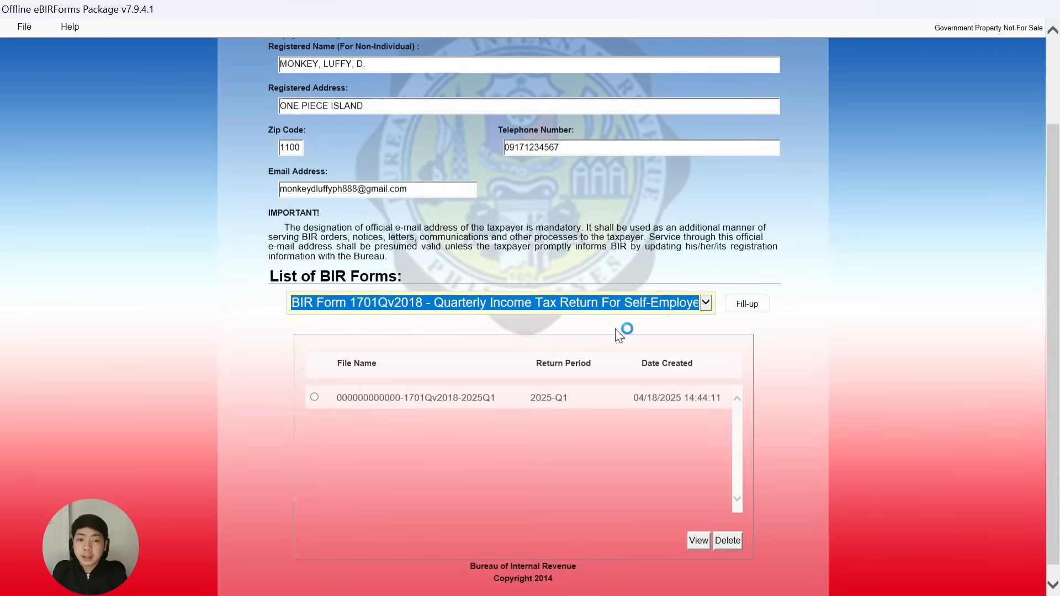
{"action": "left_click", "coordinate": [755, 312]}
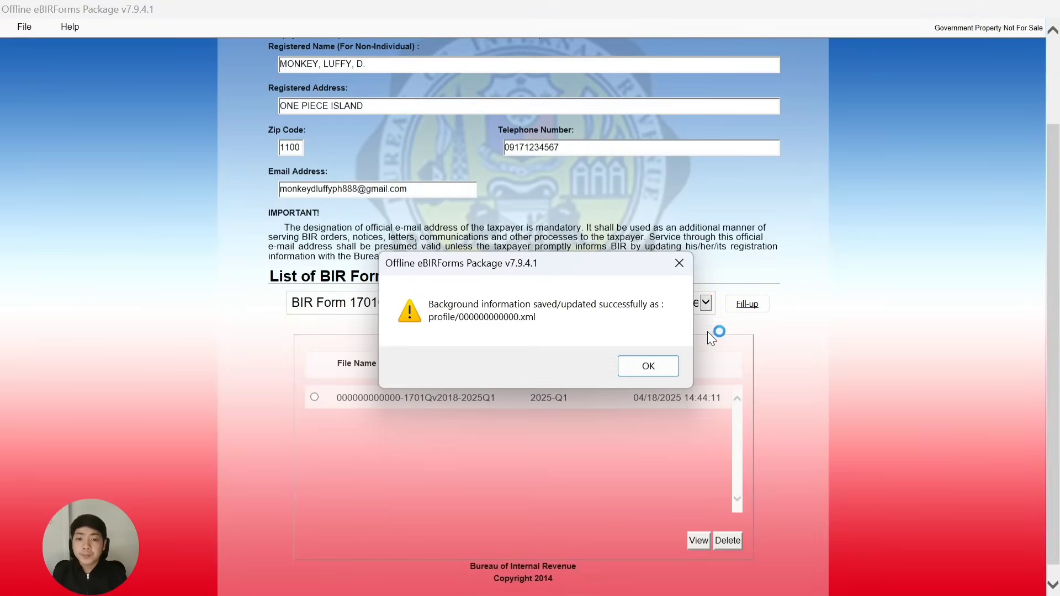
{"action": "left_click", "coordinate": [655, 370]}
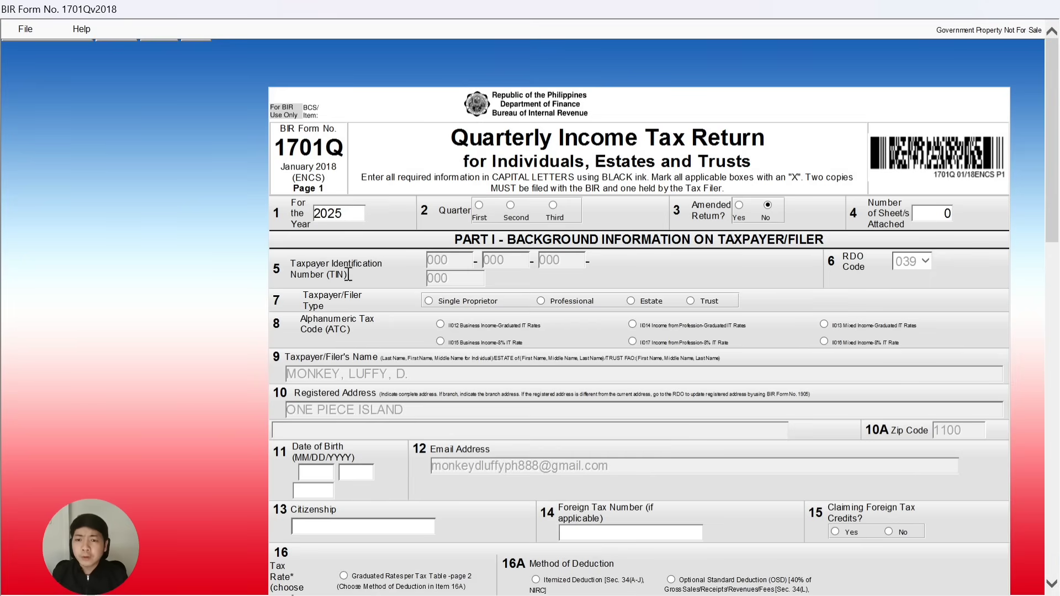
Mark the 2025 1701Q return as First quarter.
{"action": "left_click", "coordinate": [480, 204]}
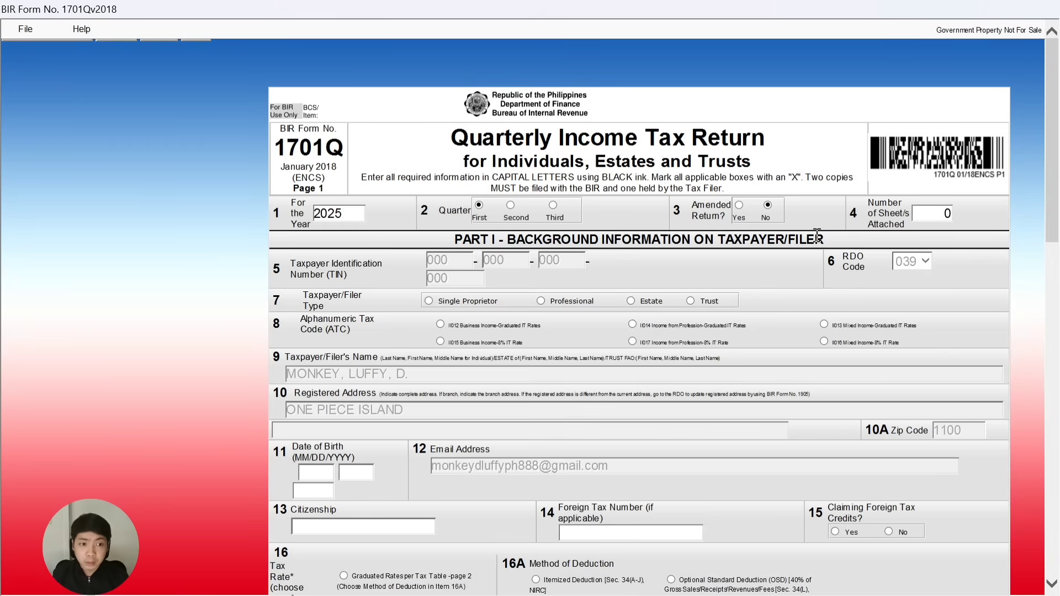
{"action": "scroll", "coordinate": [547, 275], "scroll_direction": "down", "scroll_amount": 3}
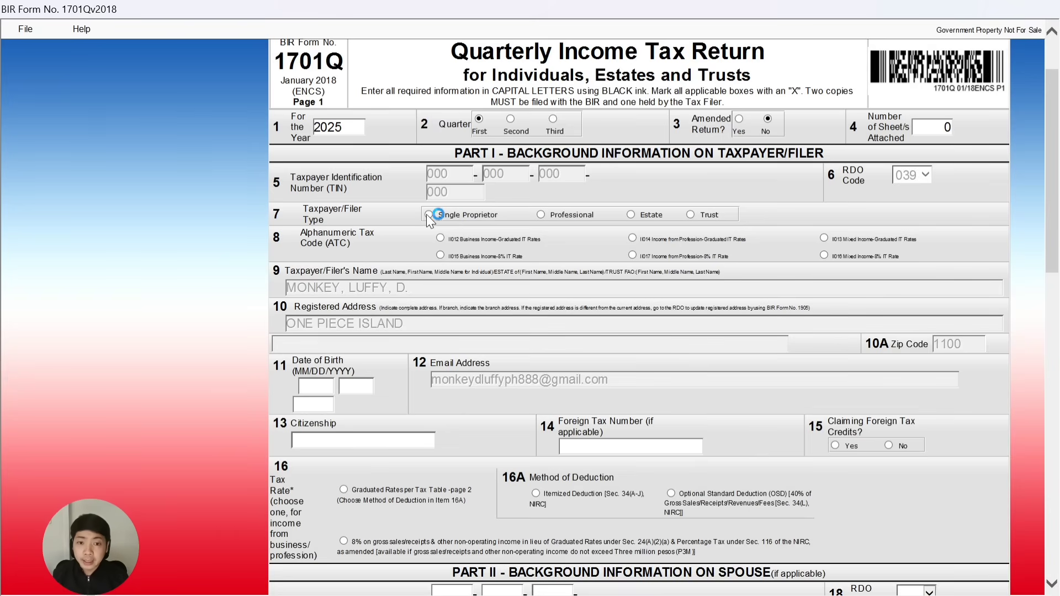
Choose Single Proprietor as filer type and ATC II015 Business Income at 8% IT rate.
{"action": "scroll", "coordinate": [372, 249], "scroll_direction": "down", "scroll_amount": 3}
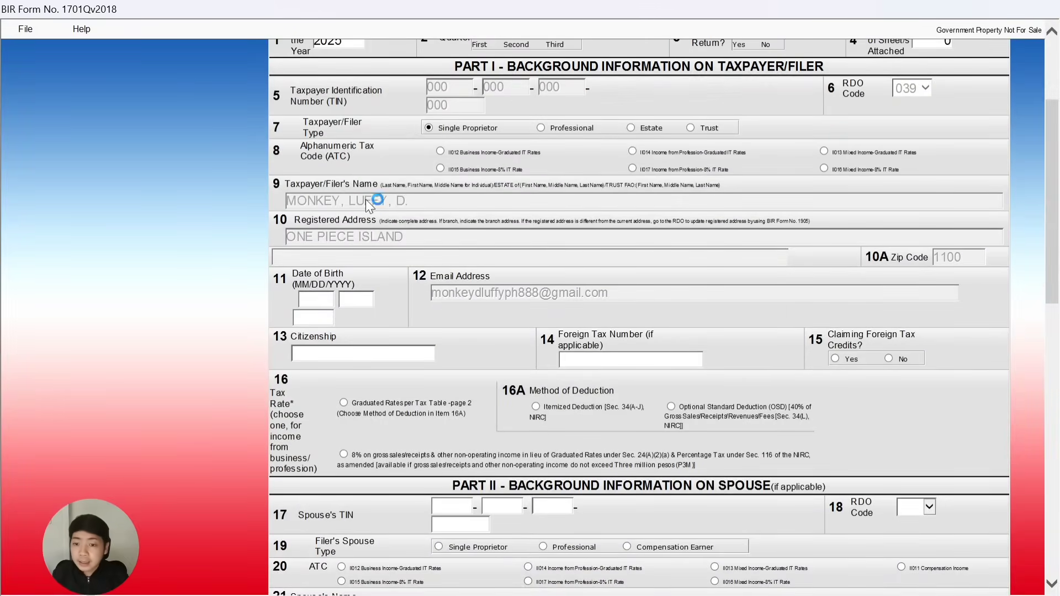
{"action": "scroll", "coordinate": [331, 209], "scroll_direction": "up", "scroll_amount": 2}
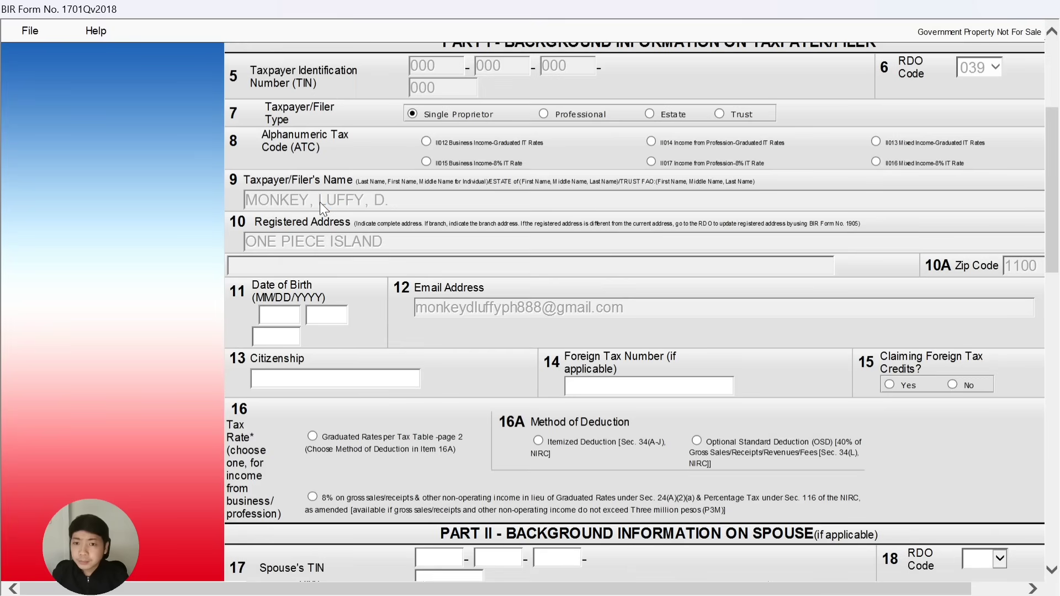
{"action": "scroll", "coordinate": [433, 220], "scroll_direction": "up", "scroll_amount": 3}
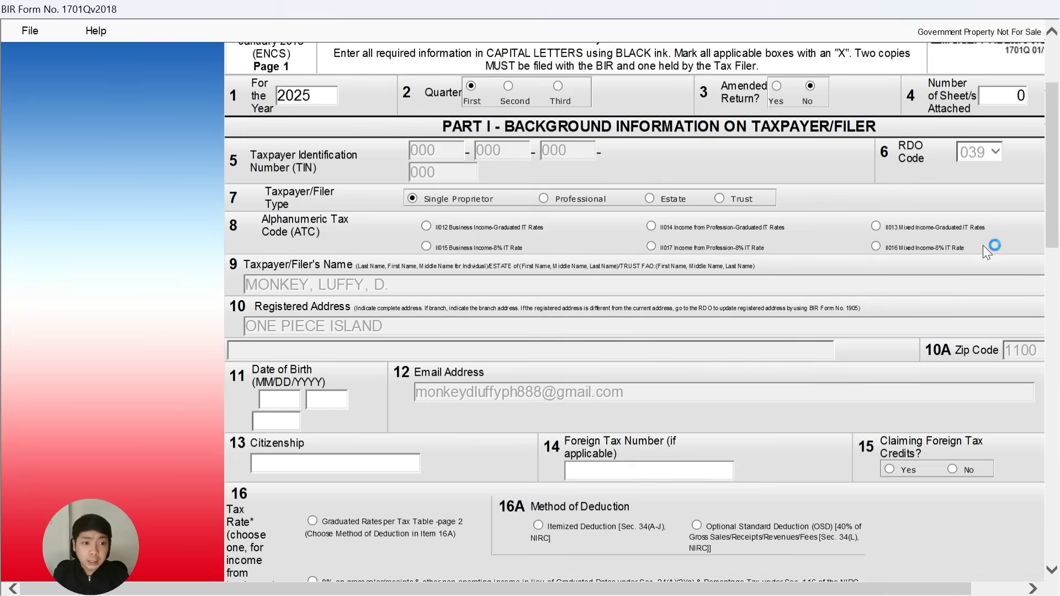
{"action": "left_click", "coordinate": [429, 221]}
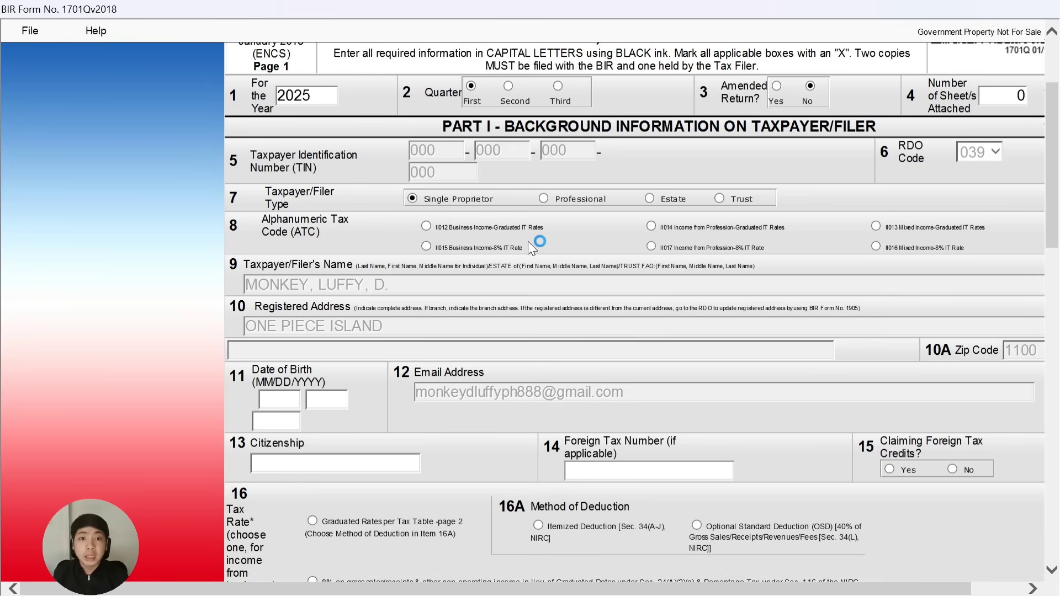
{"action": "left_click", "coordinate": [426, 246]}
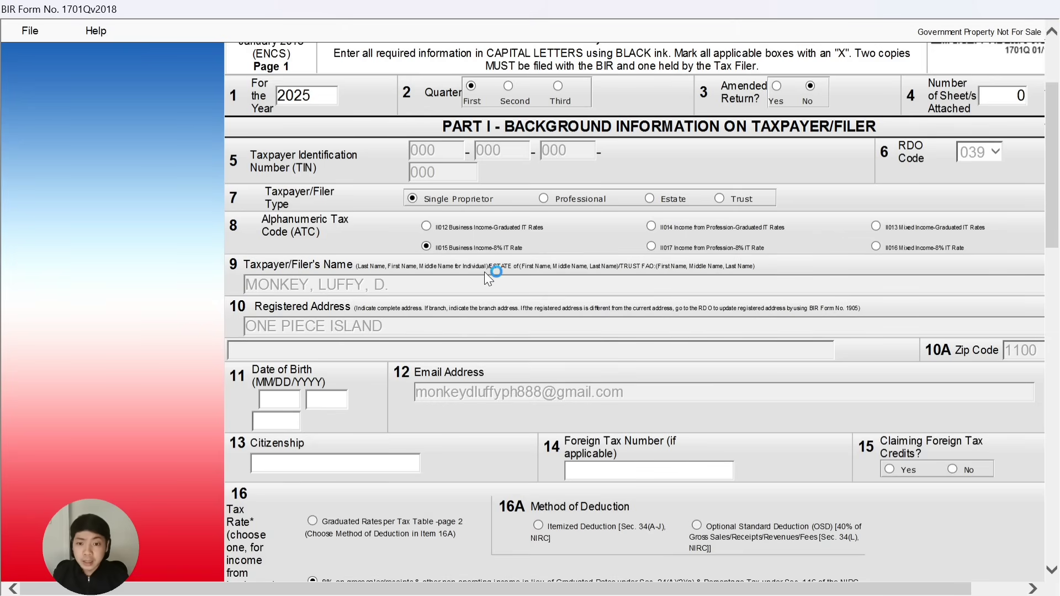
{"action": "scroll", "coordinate": [451, 277], "scroll_direction": "down", "scroll_amount": 3}
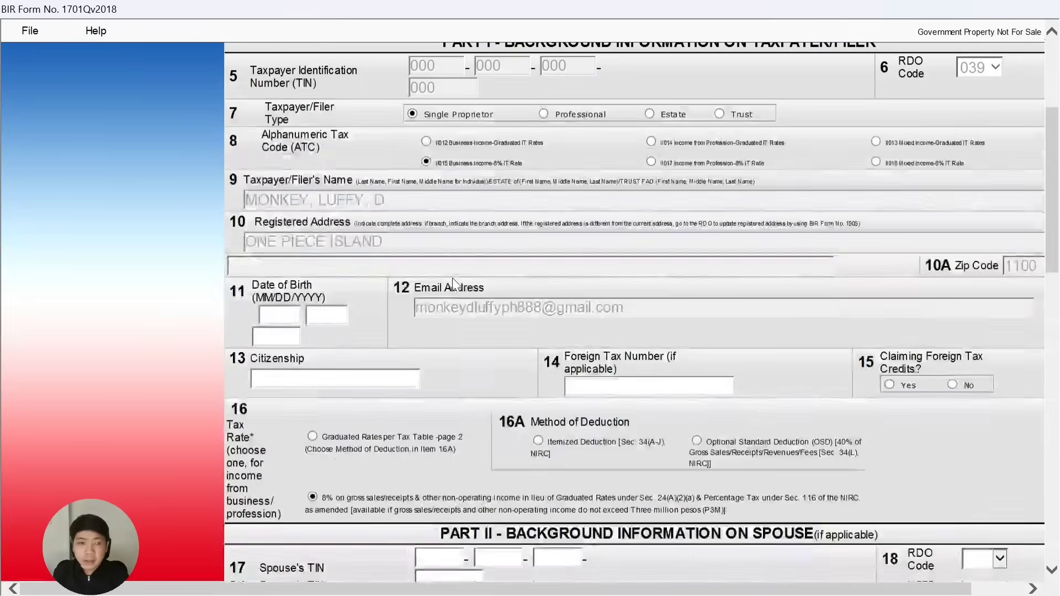
{"action": "left_click_drag", "start_coordinate": [596, 589], "coordinate": [656, 590]}
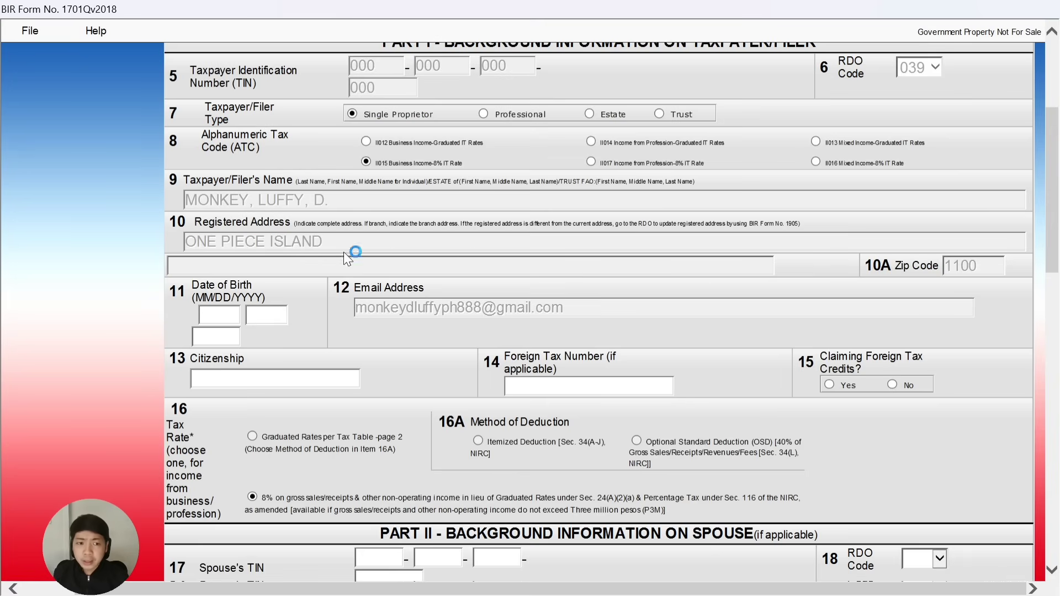
Enter birth month 10 and birth day 18 in the Date of Birth boxes.
{"action": "scroll", "coordinate": [277, 265], "scroll_direction": "down", "scroll_amount": 3}
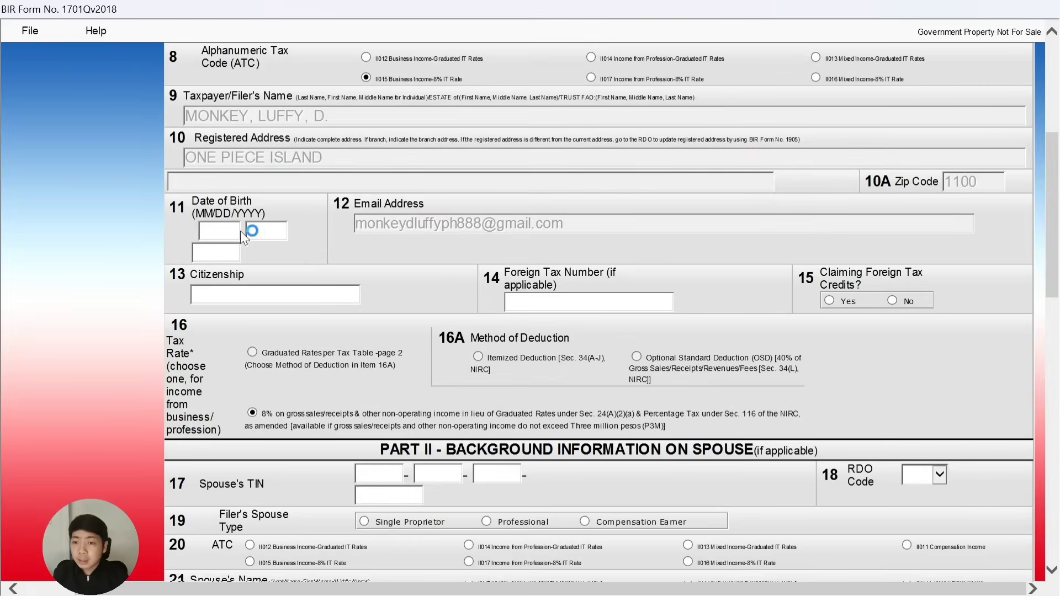
{"action": "left_click", "coordinate": [221, 238]}
{"action": "type", "text": "10"}
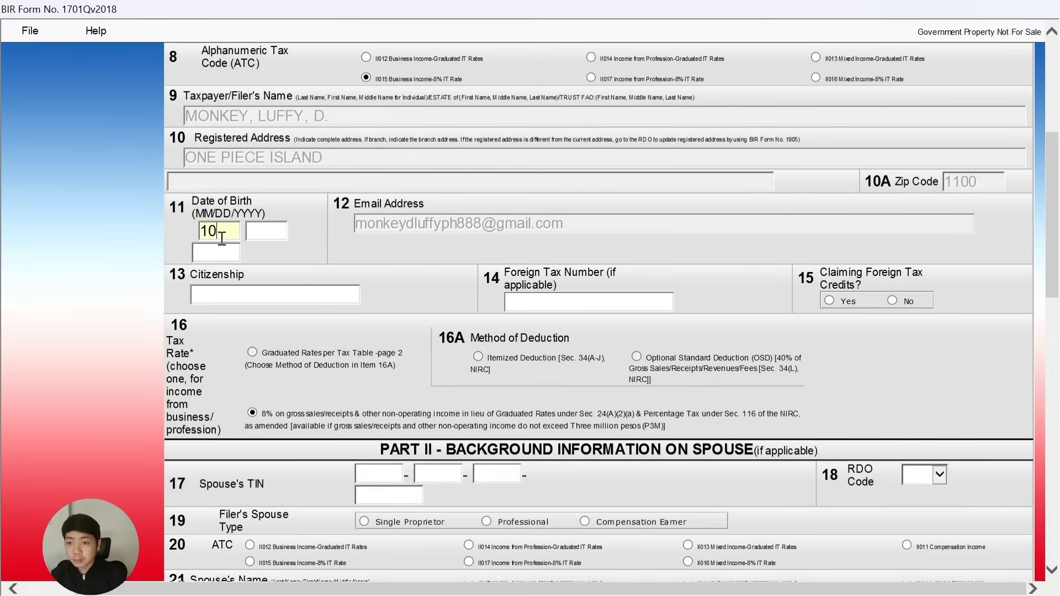
{"action": "left_click", "coordinate": [277, 232]}
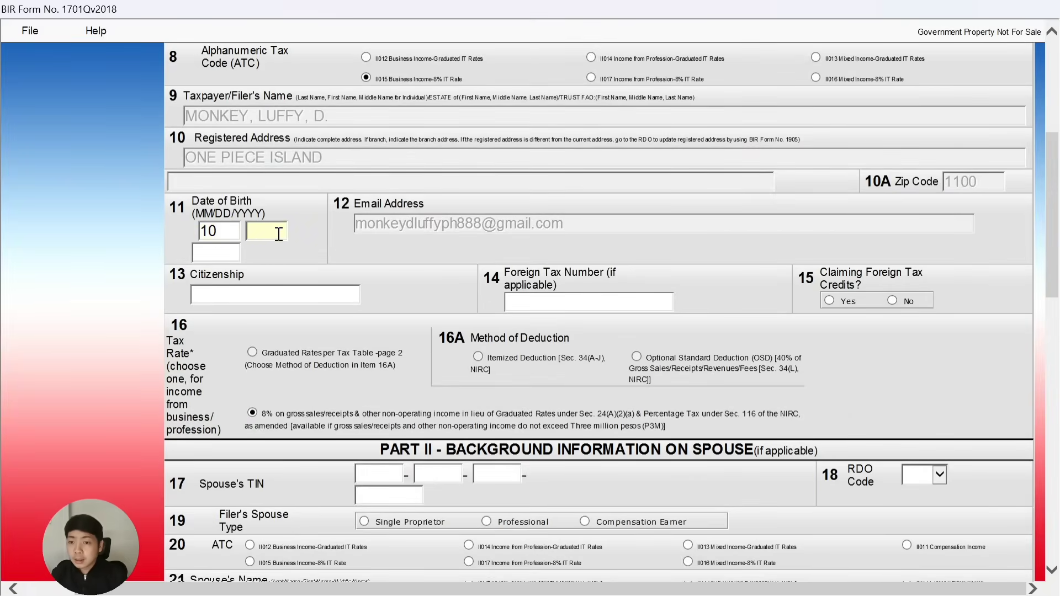
{"action": "left_click", "coordinate": [225, 231]}
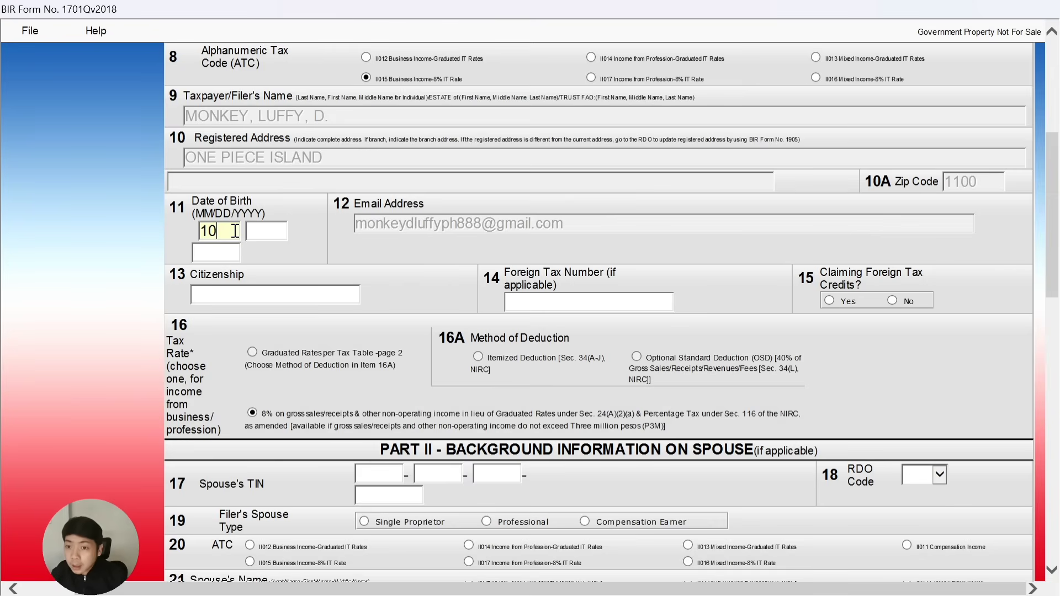
{"action": "left_click", "coordinate": [275, 229]}
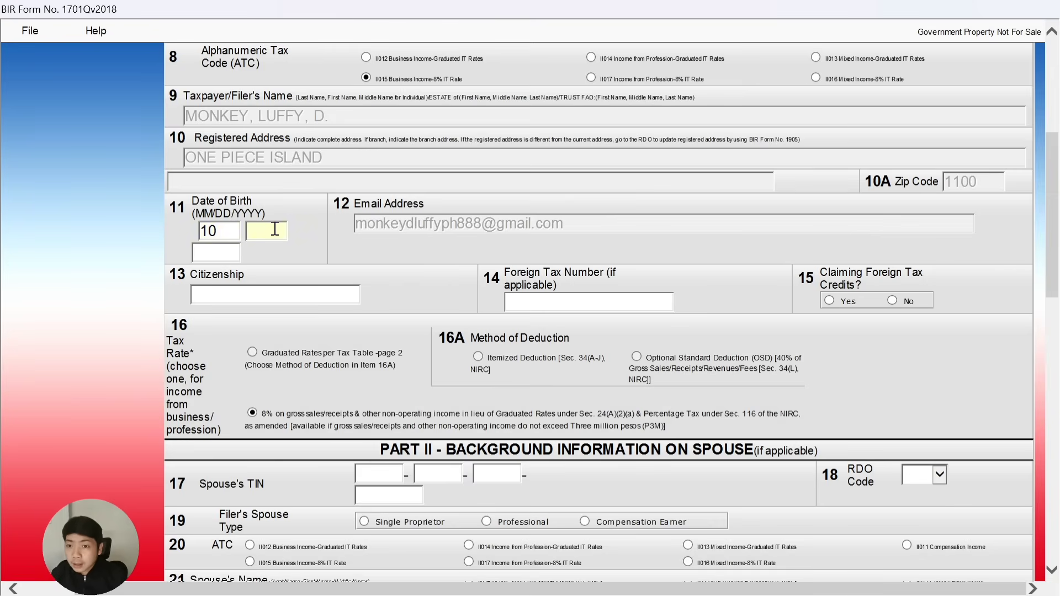
{"action": "type", "text": "18"}
Enter birth year 1995 and citizenship FILIPINO.
{"action": "left_click", "coordinate": [223, 254]}
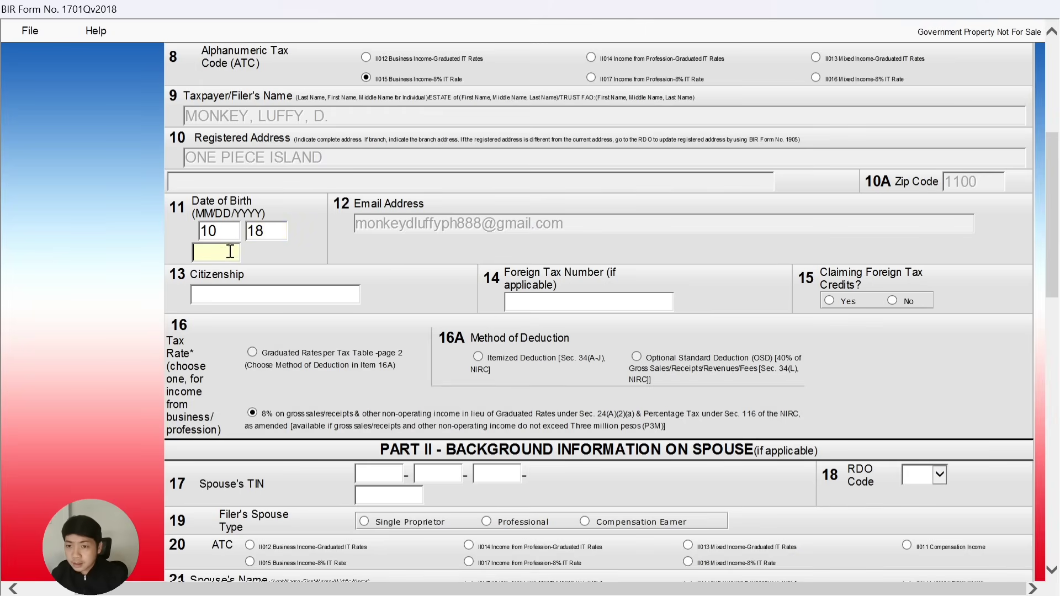
{"action": "type", "text": "1995"}
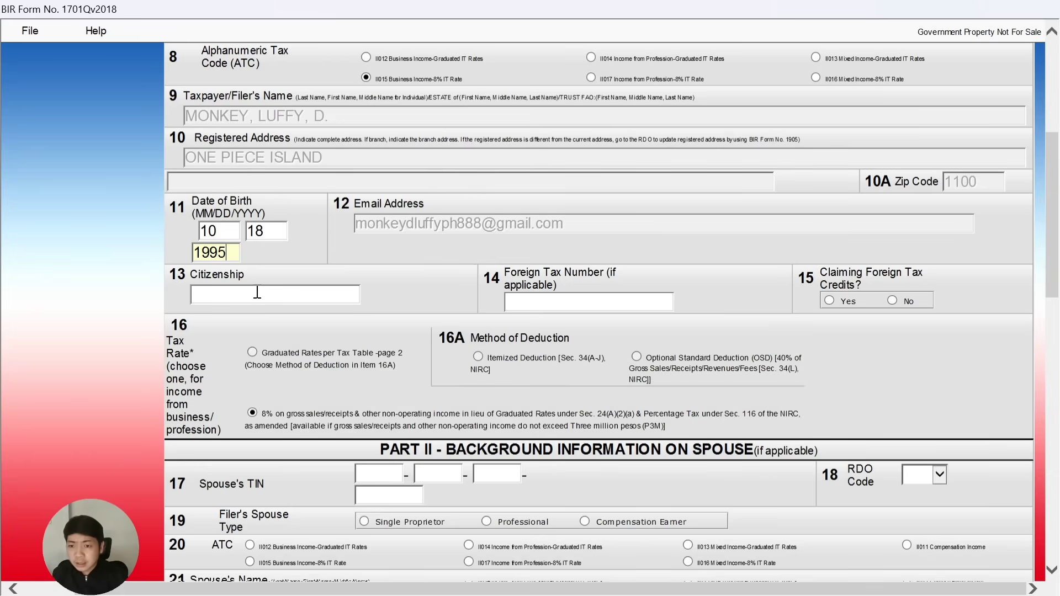
{"action": "type", "text": "F"}
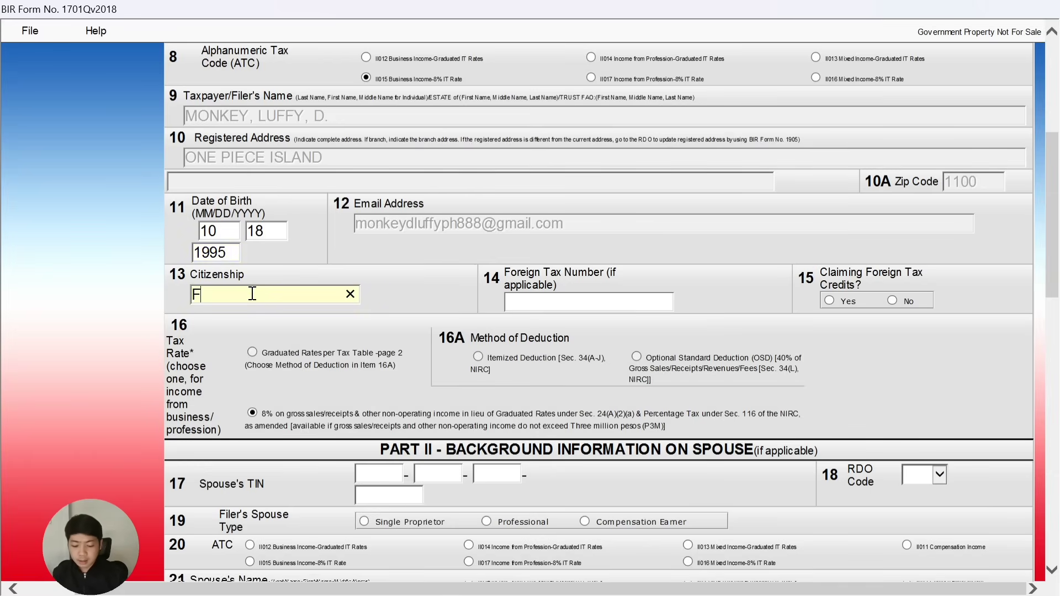
{"action": "type", "text": "ILIPI"}
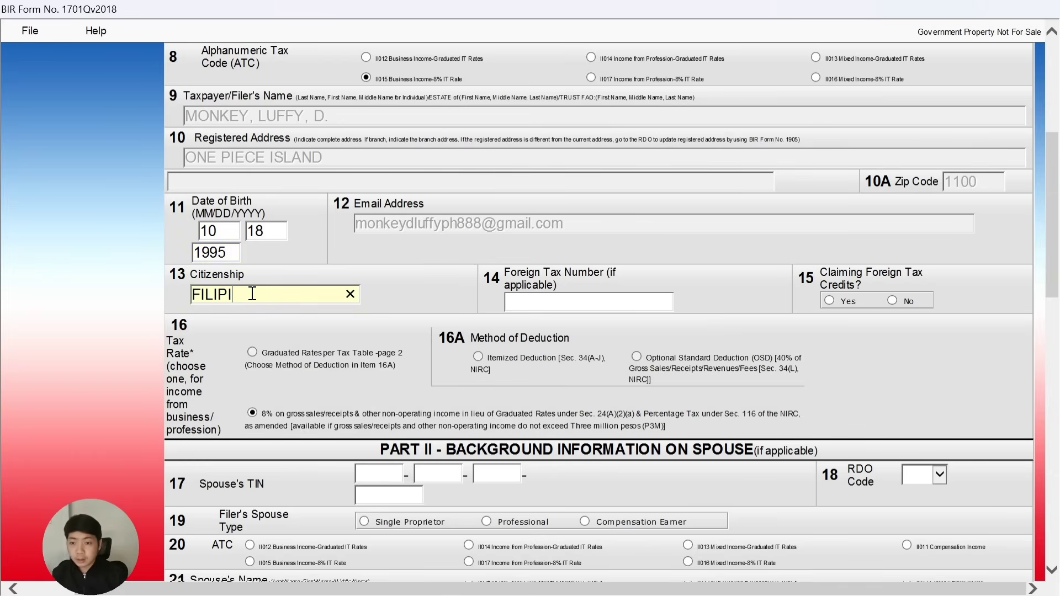
{"action": "type", "text": "NO"}
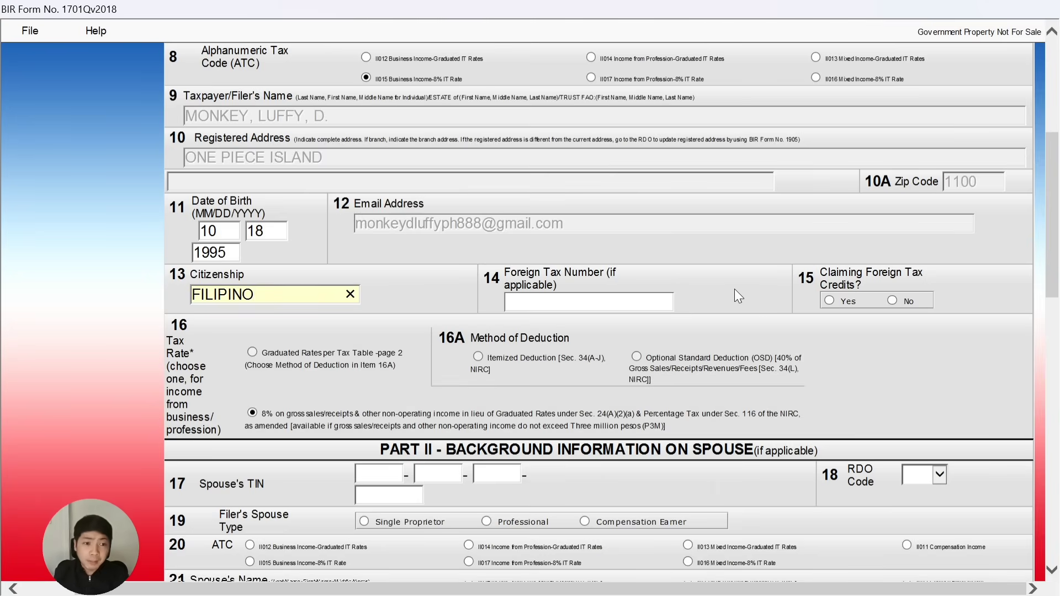
{"action": "scroll", "coordinate": [732, 288], "scroll_direction": "down", "scroll_amount": 1}
{"action": "scroll", "coordinate": [732, 289], "scroll_direction": "down", "scroll_amount": 1}
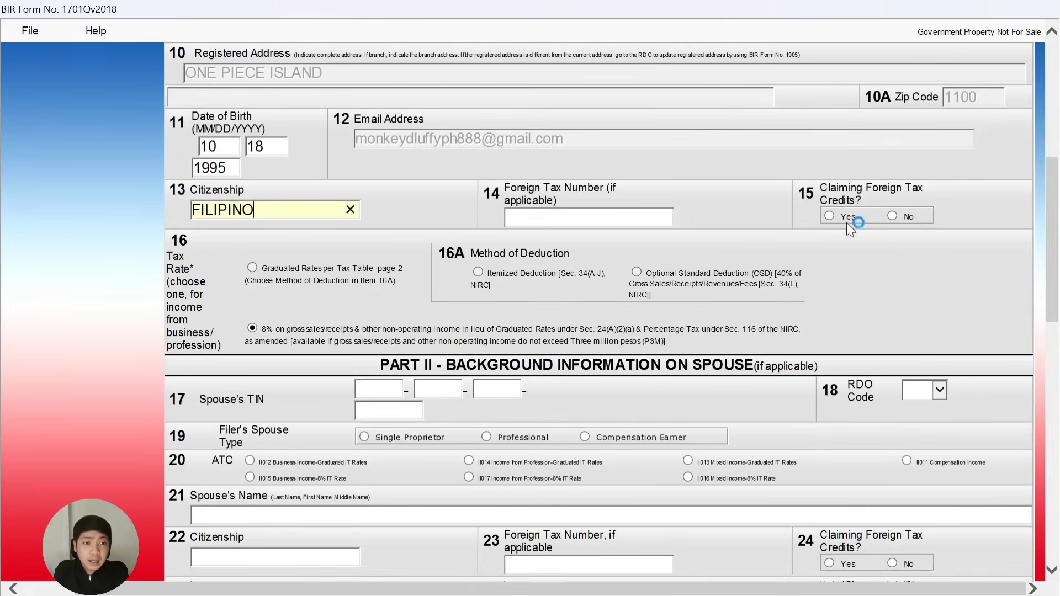
{"action": "left_click", "coordinate": [893, 216]}
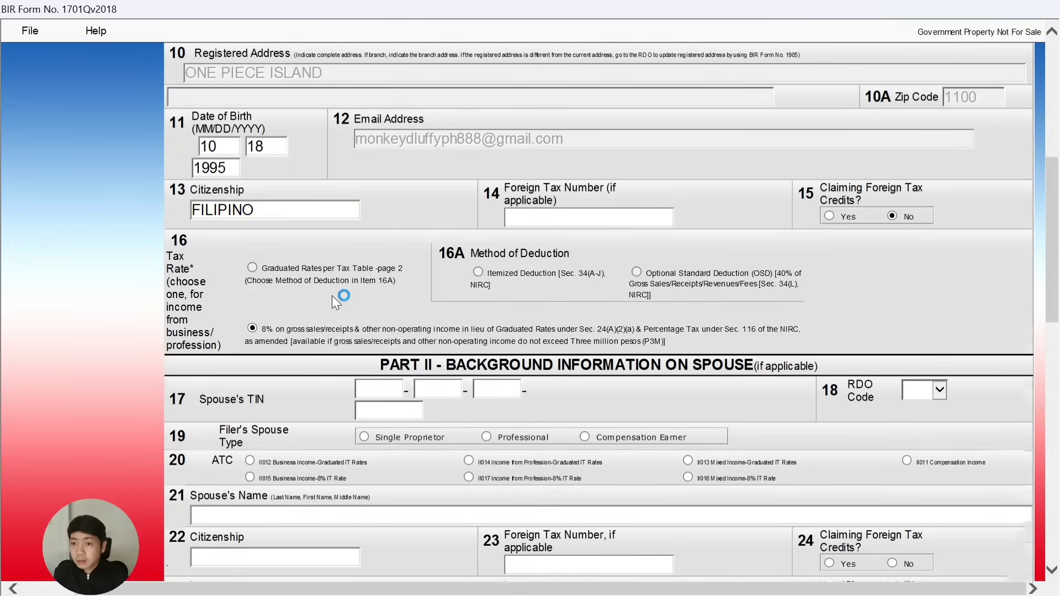
{"action": "scroll", "coordinate": [333, 296], "scroll_direction": "down", "scroll_amount": 3}
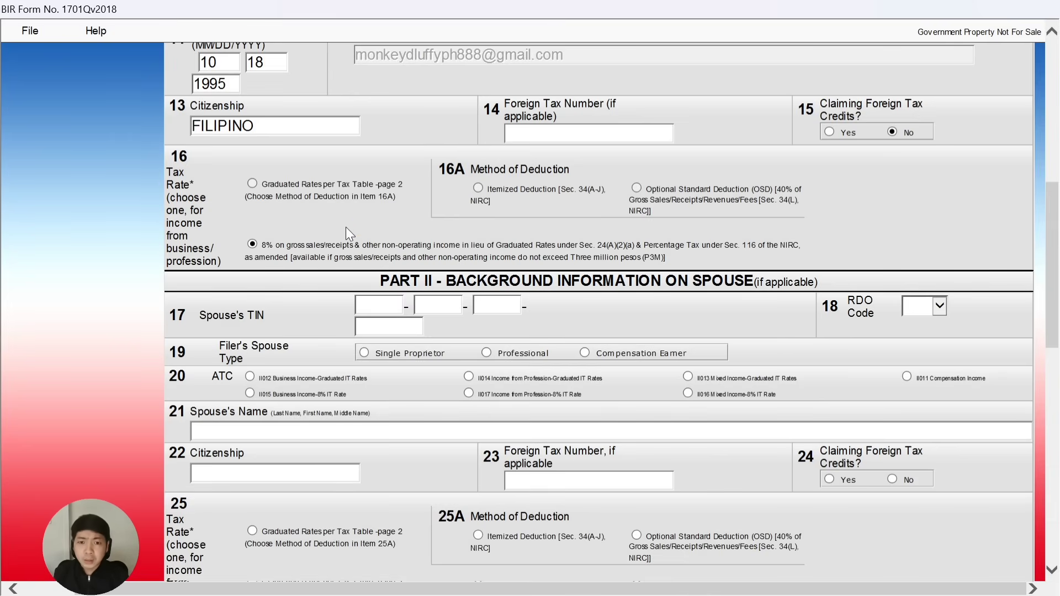
{"action": "scroll", "coordinate": [346, 227], "scroll_direction": "down", "scroll_amount": 3}
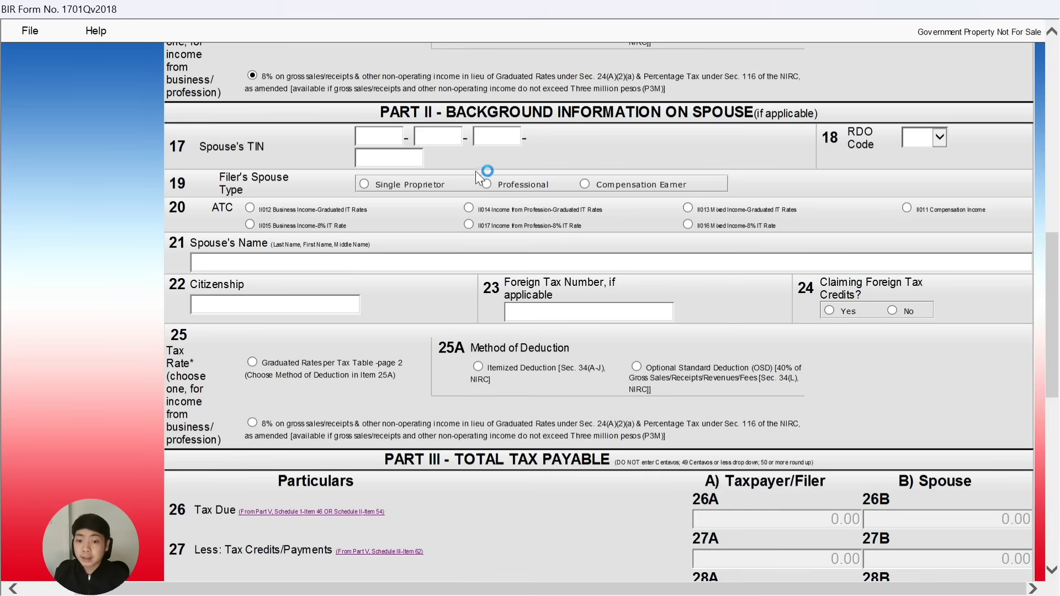
{"action": "scroll", "coordinate": [463, 180], "scroll_direction": "down", "scroll_amount": 5}
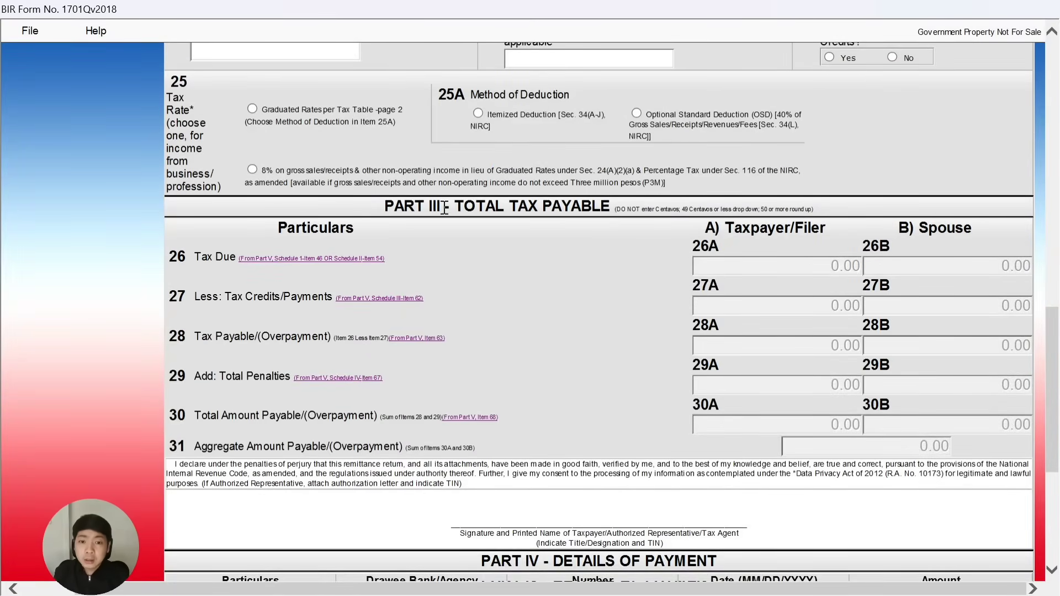
{"action": "scroll", "coordinate": [453, 215], "scroll_direction": "down", "scroll_amount": 2}
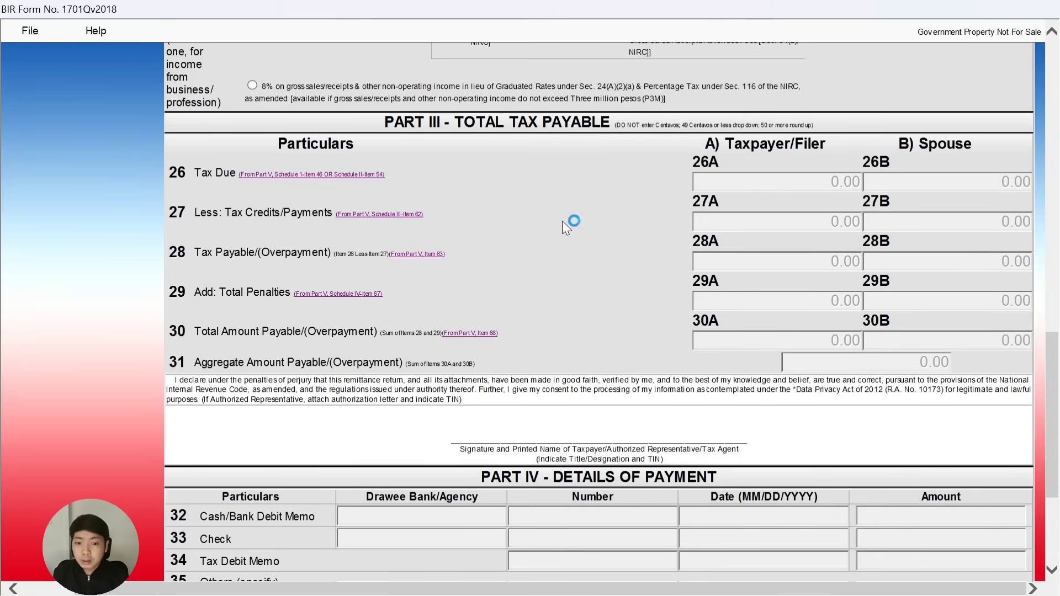
{"action": "scroll", "coordinate": [564, 221], "scroll_direction": "down", "scroll_amount": 3}
{"action": "scroll", "coordinate": [565, 221], "scroll_direction": "down", "scroll_amount": 3}
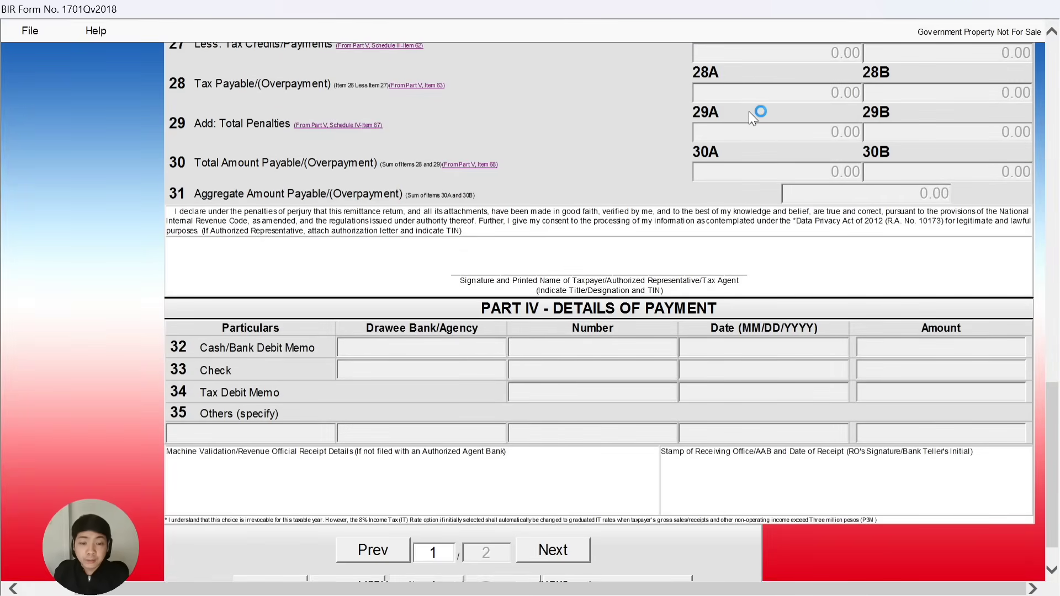
{"action": "scroll", "coordinate": [663, 161], "scroll_direction": "down", "scroll_amount": 2}
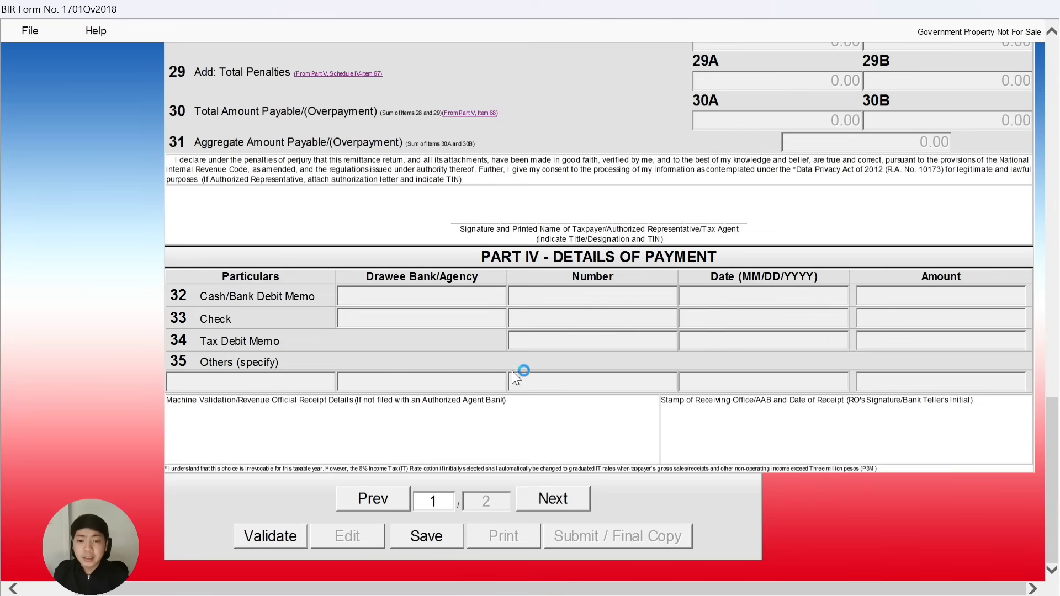
Go to page 2 and bring Part V Schedule II for the 8% IT rate into view.
{"action": "left_click", "coordinate": [574, 498]}
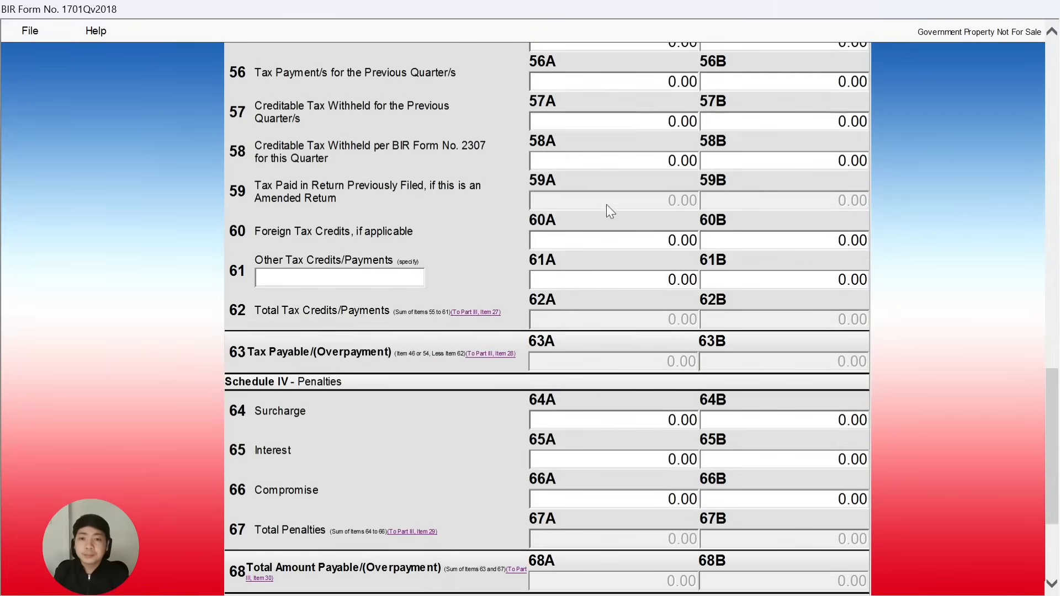
{"action": "scroll", "coordinate": [574, 309], "scroll_direction": "up", "scroll_amount": 15}
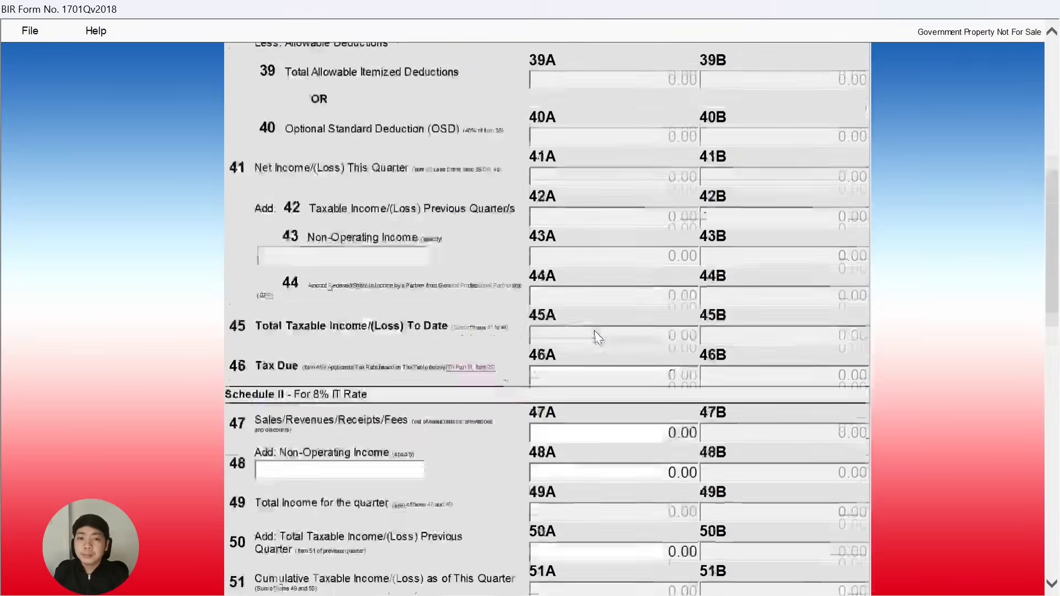
{"action": "scroll", "coordinate": [598, 334], "scroll_direction": "up", "scroll_amount": 3}
{"action": "scroll", "coordinate": [549, 308], "scroll_direction": "down", "scroll_amount": 2}
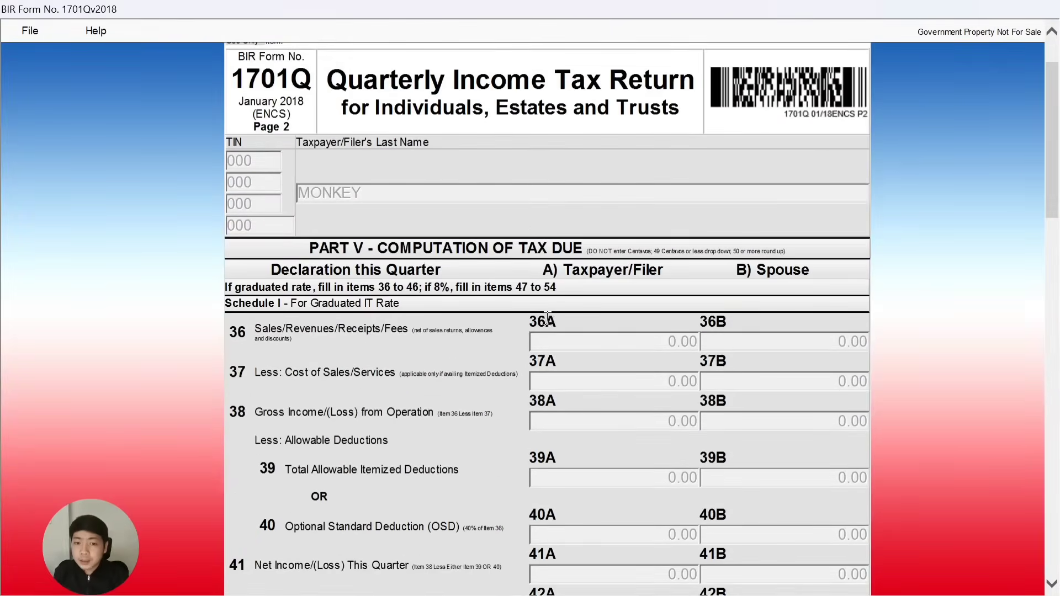
{"action": "scroll", "coordinate": [555, 320], "scroll_direction": "down", "scroll_amount": 2}
{"action": "scroll", "coordinate": [366, 183], "scroll_direction": "up", "scroll_amount": 1}
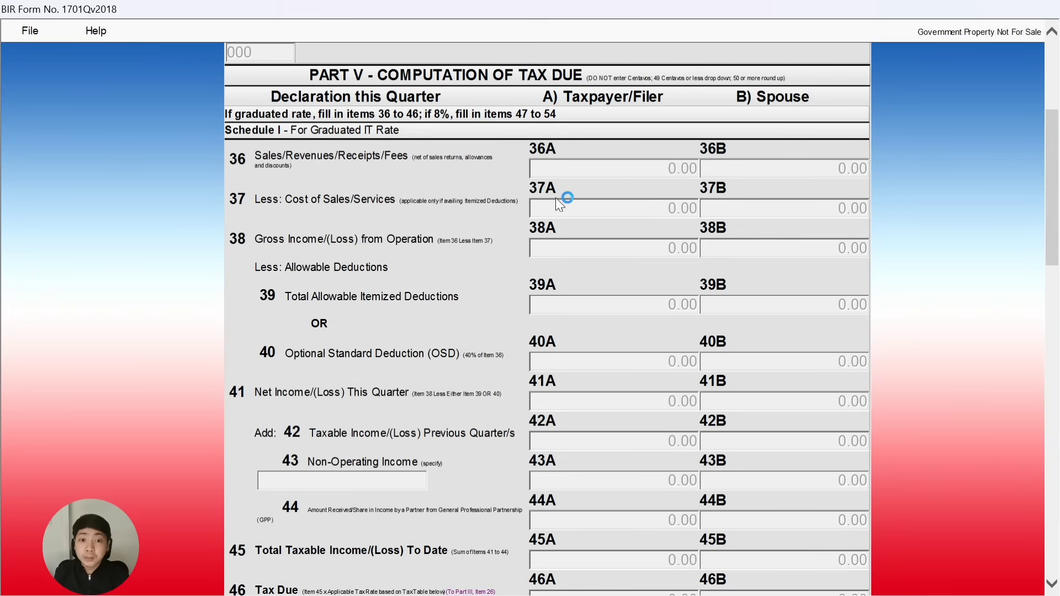
{"action": "scroll", "coordinate": [442, 210], "scroll_direction": "down", "scroll_amount": 7}
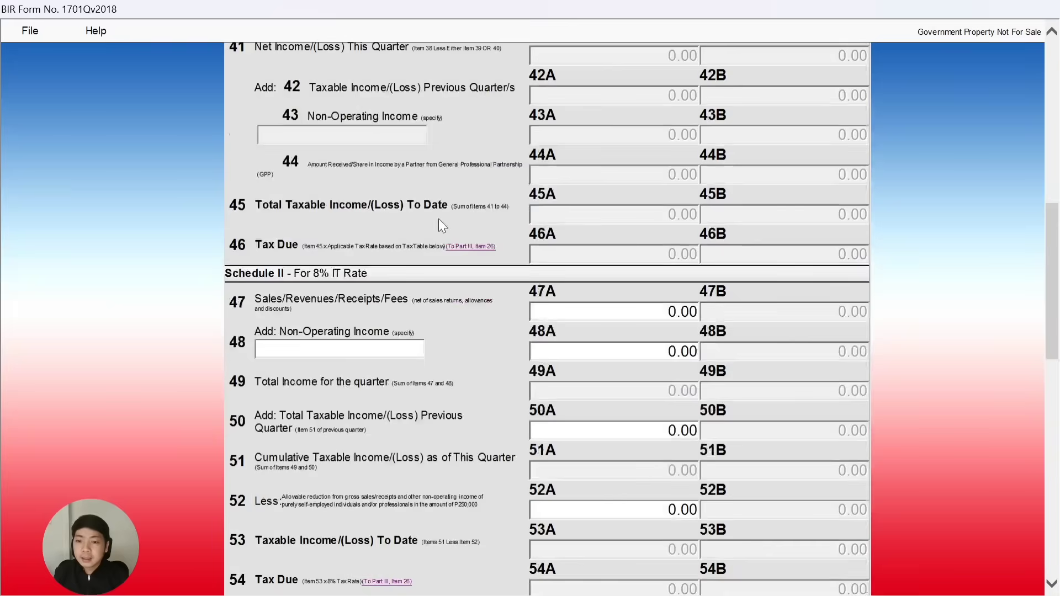
{"action": "scroll", "coordinate": [440, 220], "scroll_direction": "down", "scroll_amount": 2}
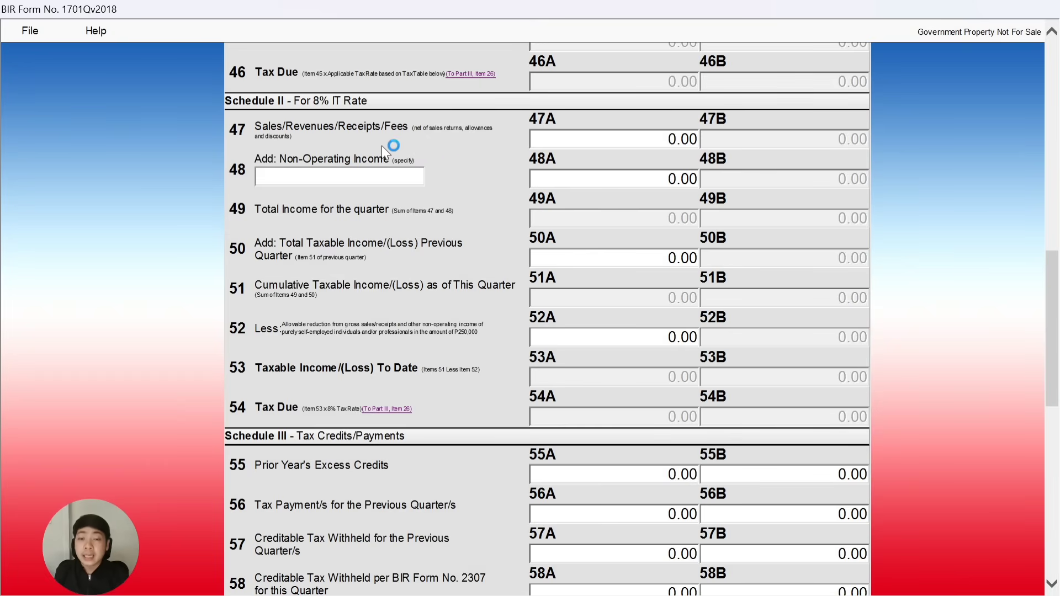
Enter 200,000 sales in item 47A, giving 200,000.00 taxable income and 16,000.00 tax due.
{"action": "left_click", "coordinate": [621, 145]}
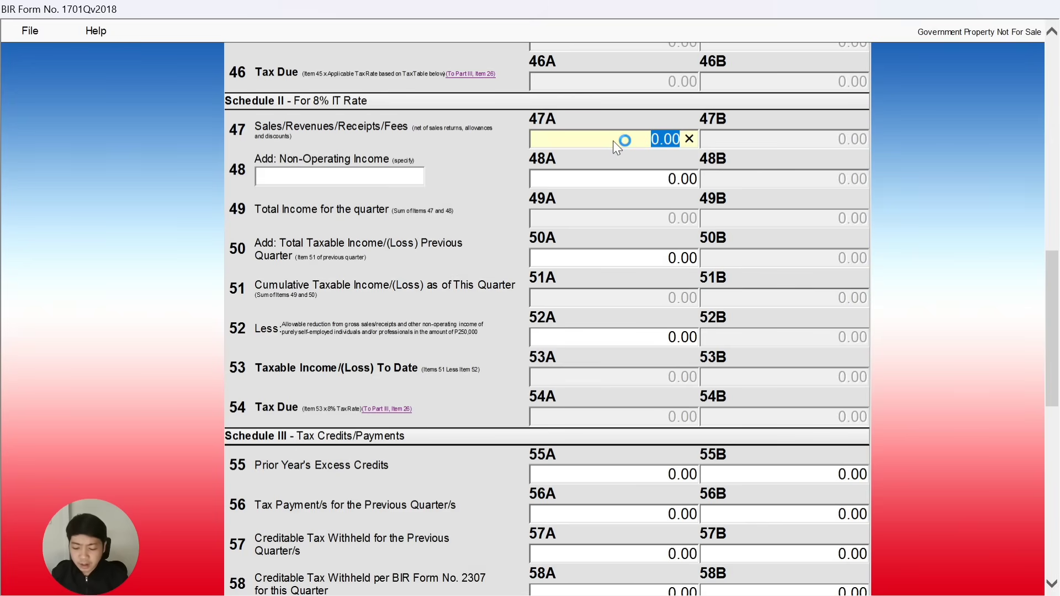
{"action": "type", "text": "20000"}
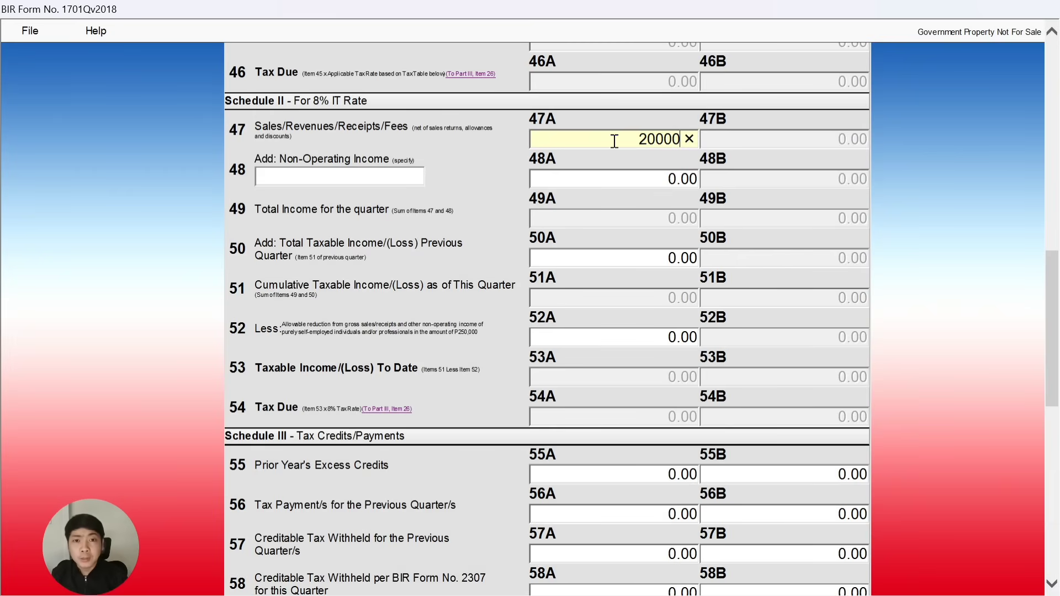
{"action": "type", "text": "0"}
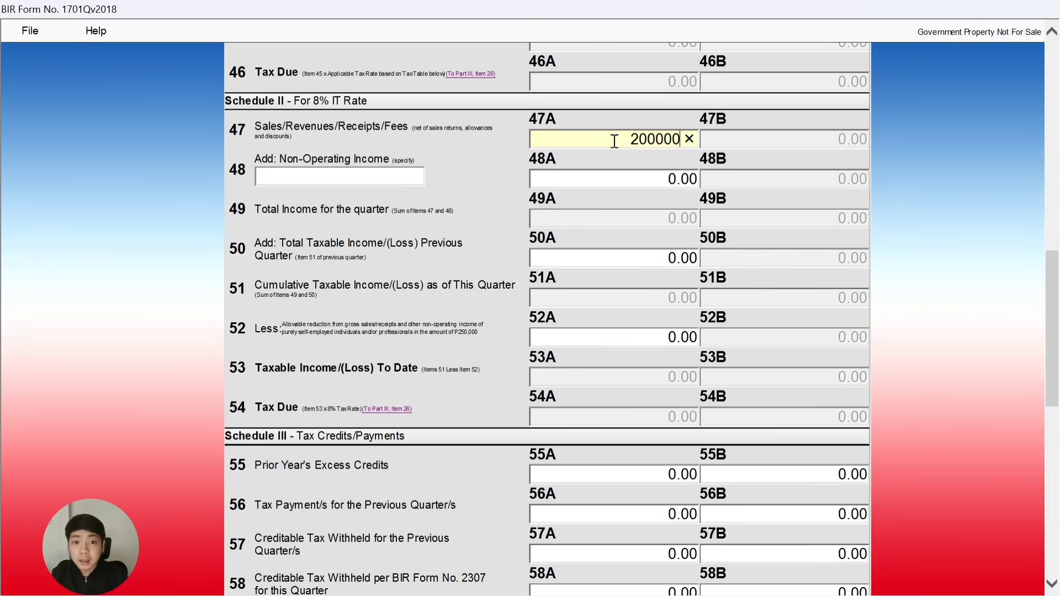
{"action": "left_click", "coordinate": [631, 177]}
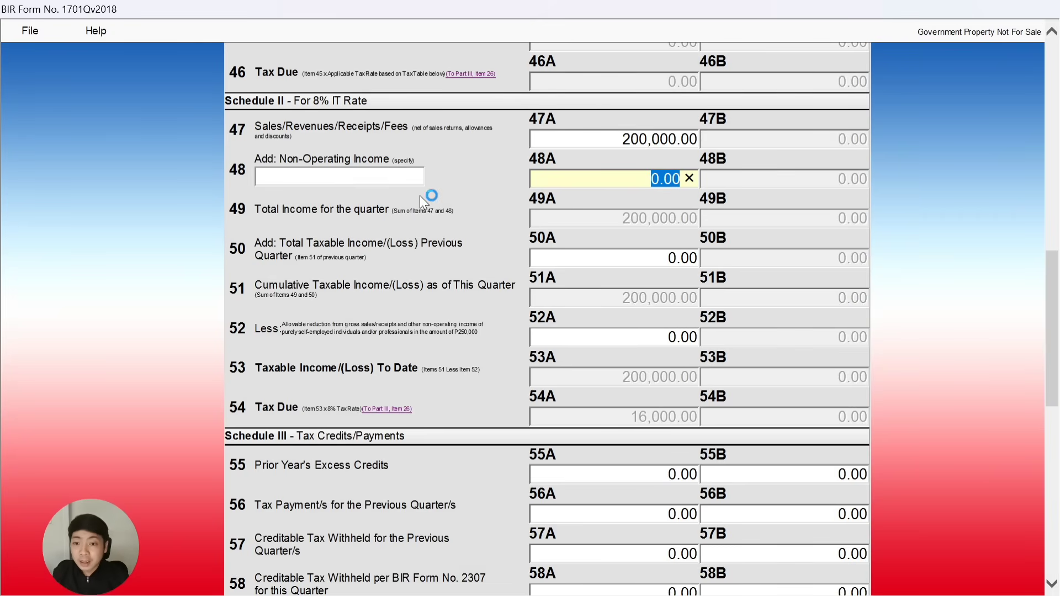
{"action": "scroll", "coordinate": [442, 234], "scroll_direction": "down", "scroll_amount": 3}
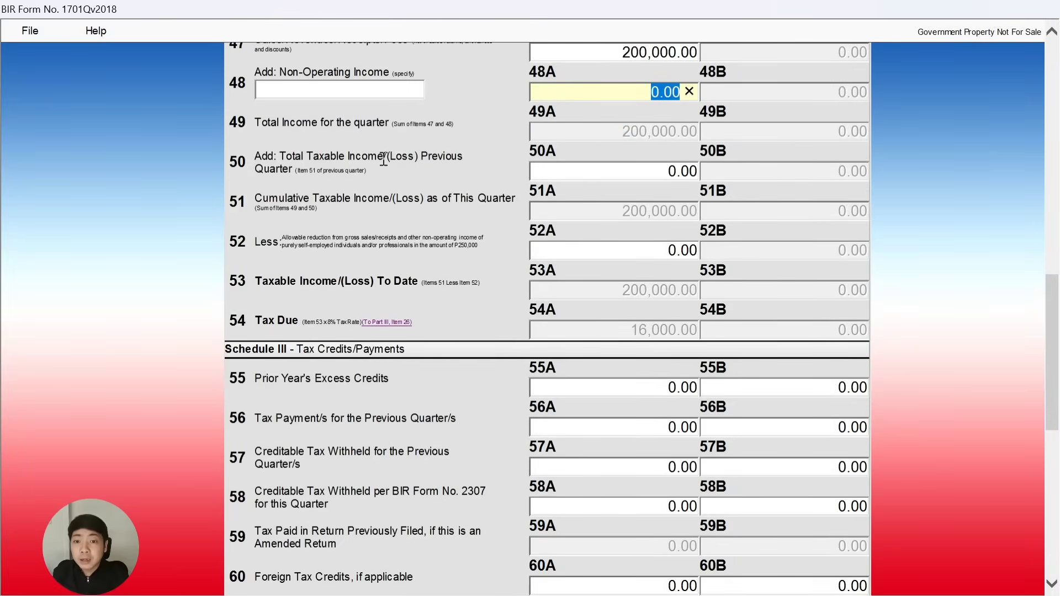
Enter the 250,000 allowable reduction in item 52A, bringing tax due to 0.00.
{"action": "left_click", "coordinate": [593, 171]}
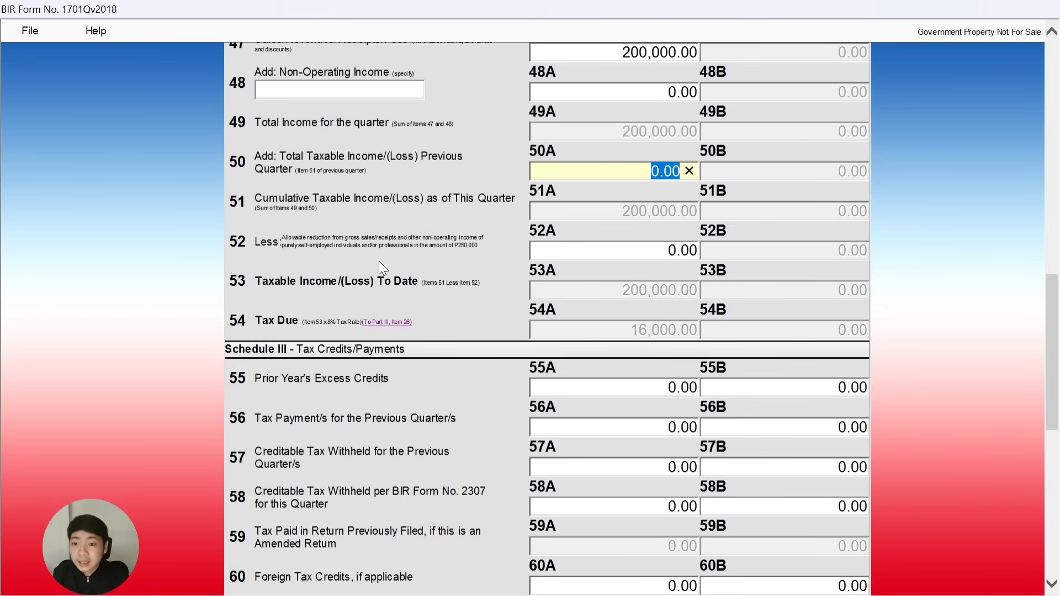
{"action": "scroll", "coordinate": [339, 257], "scroll_direction": "down", "scroll_amount": 2}
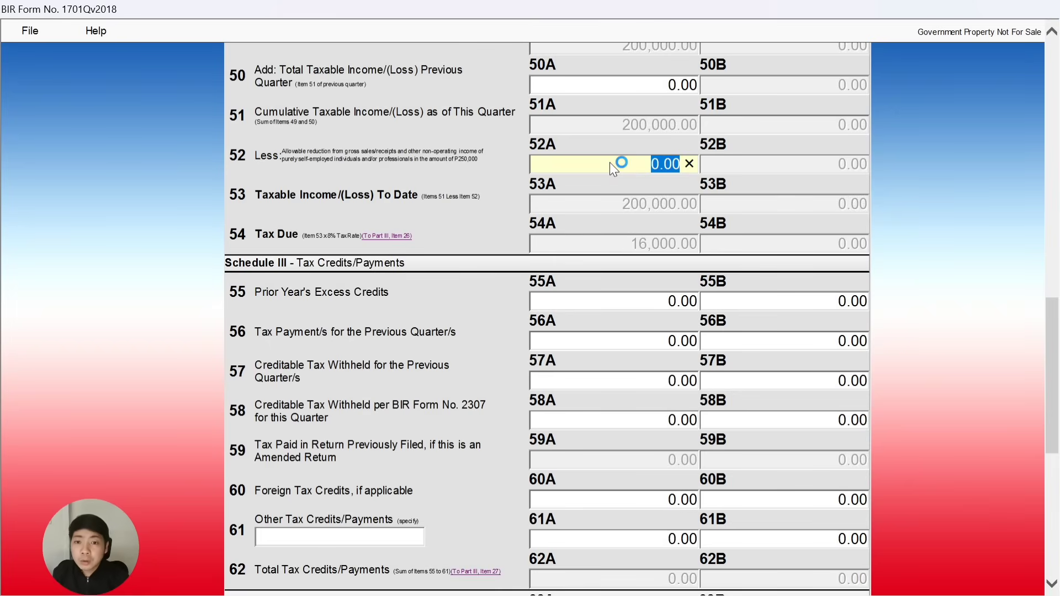
{"action": "type", "text": "25"}
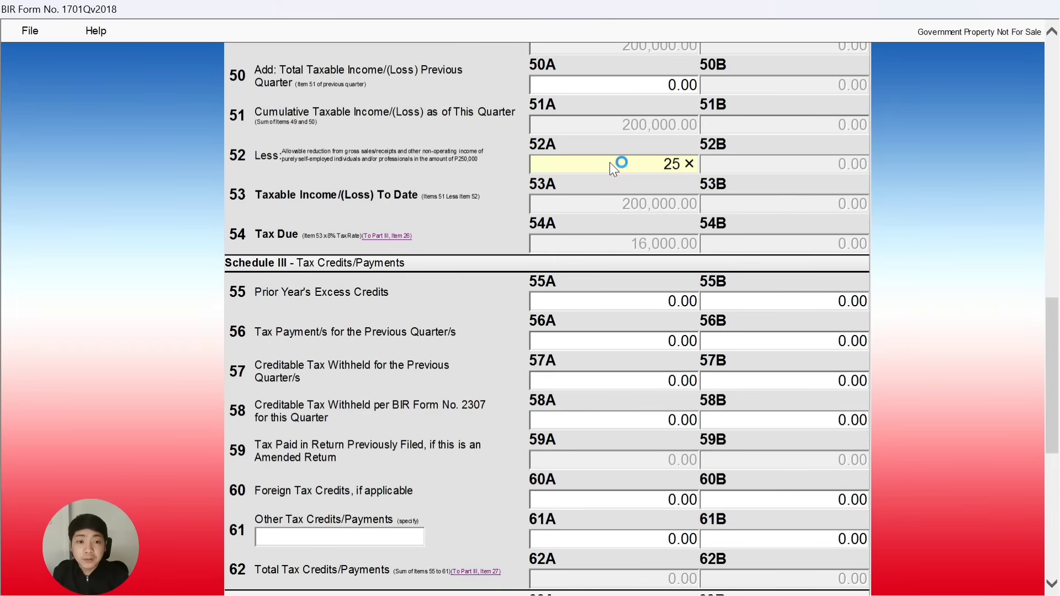
{"action": "type", "text": "0000"}
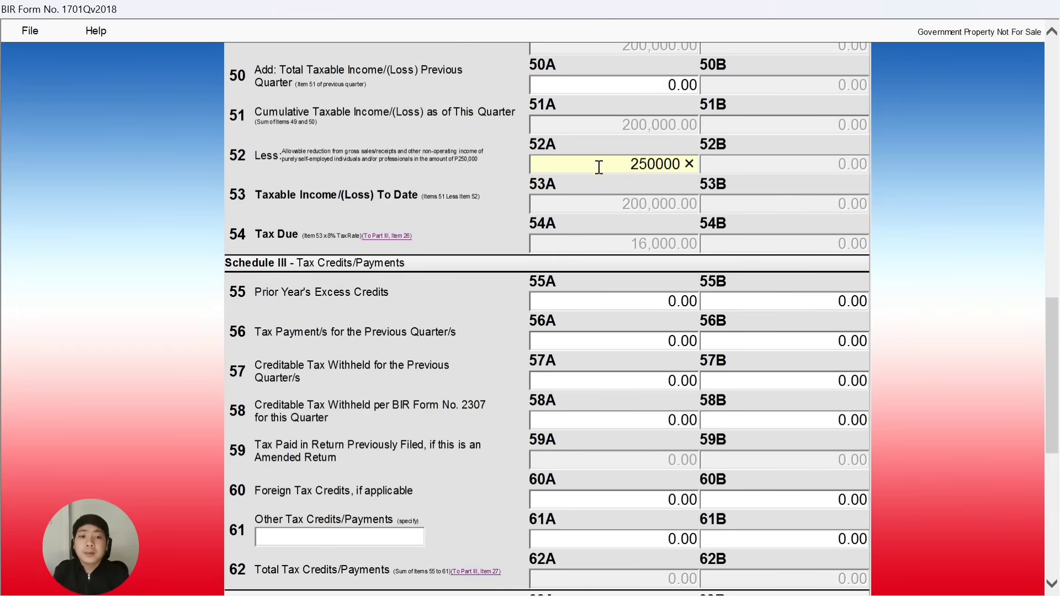
{"action": "left_click", "coordinate": [607, 202]}
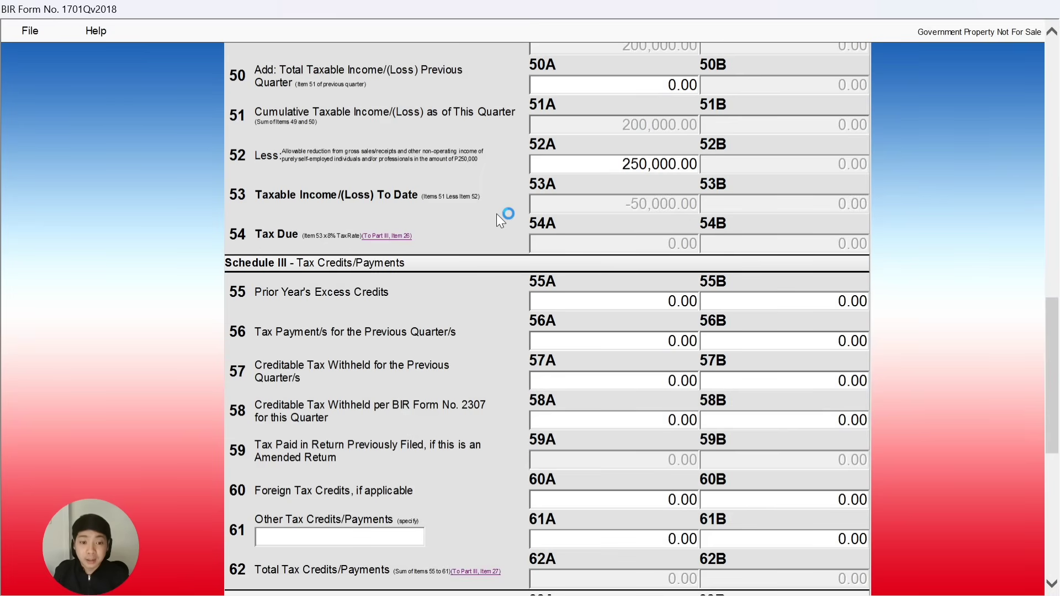
Change item 47A sales to 300,000, yielding 50,000.00 taxable income and 4,000.00 tax due.
{"action": "scroll", "coordinate": [492, 214], "scroll_direction": "down", "scroll_amount": 3}
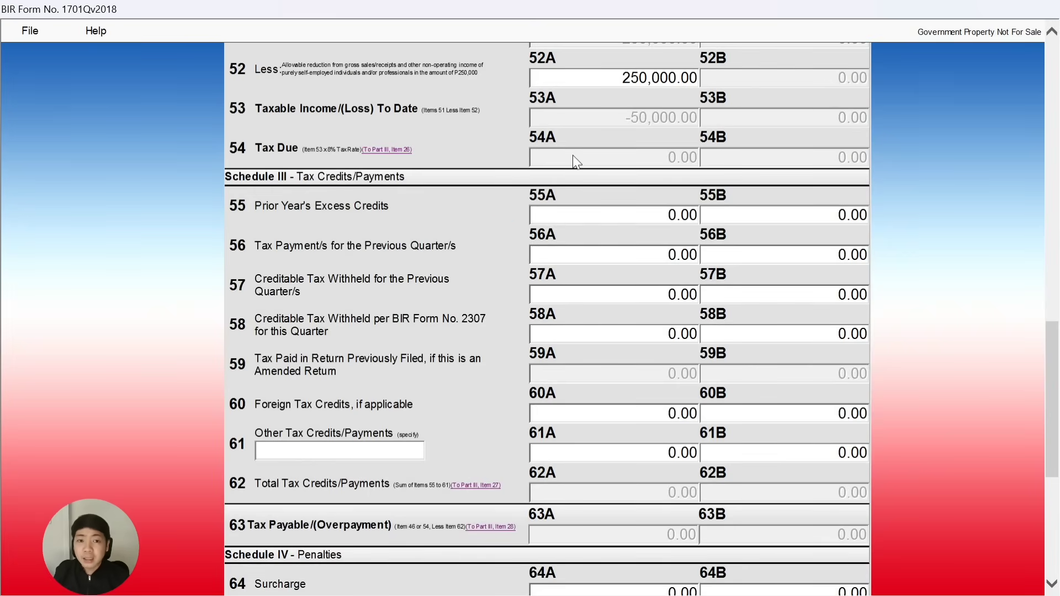
{"action": "scroll", "coordinate": [582, 166], "scroll_direction": "up", "scroll_amount": 9}
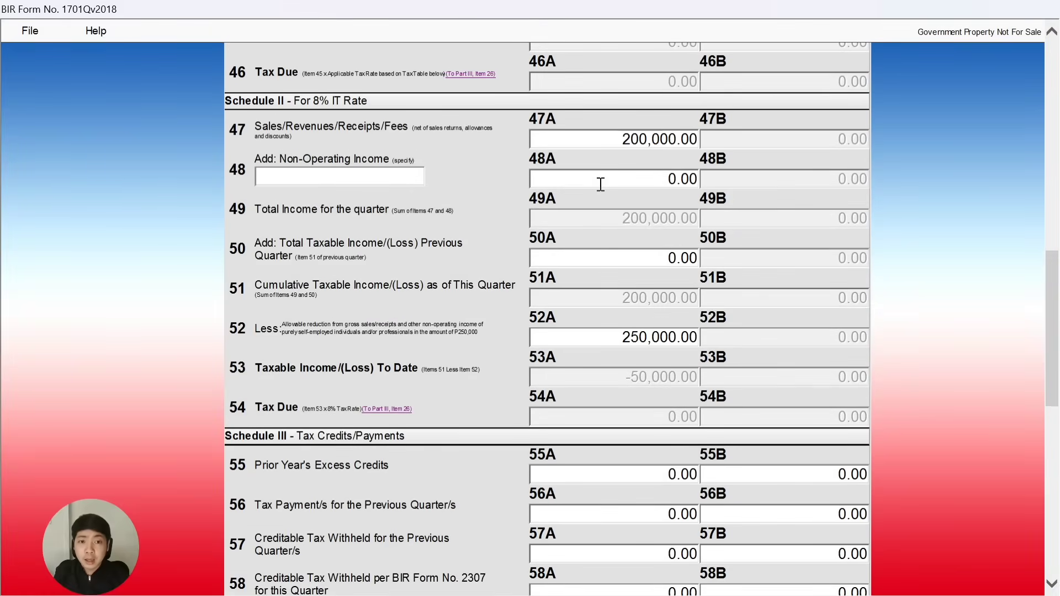
{"action": "left_click", "coordinate": [678, 140]}
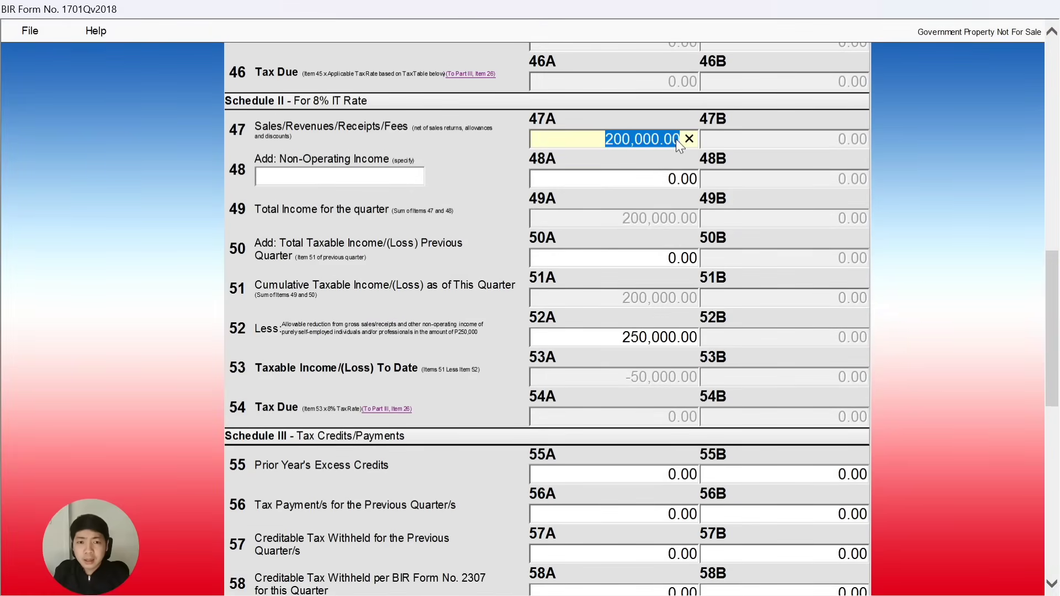
{"action": "type", "text": "300000"}
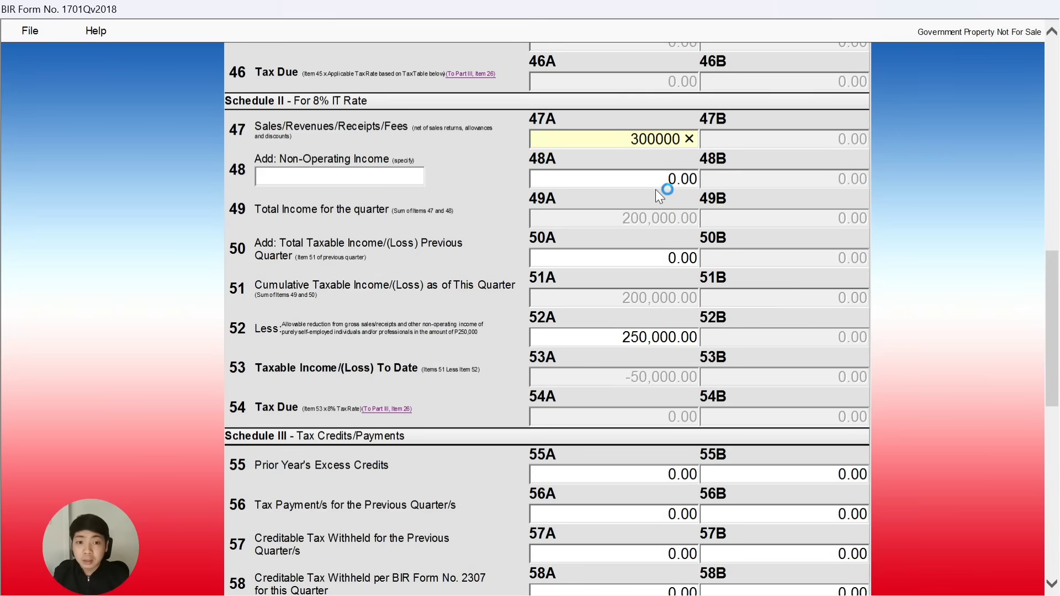
{"action": "left_click", "coordinate": [652, 182]}
Scroll down to the tax credits and select Prior Year's Excess Credits field 55A.
{"action": "scroll", "coordinate": [545, 203], "scroll_direction": "down", "scroll_amount": 1}
{"action": "scroll", "coordinate": [546, 202], "scroll_direction": "down", "scroll_amount": 1}
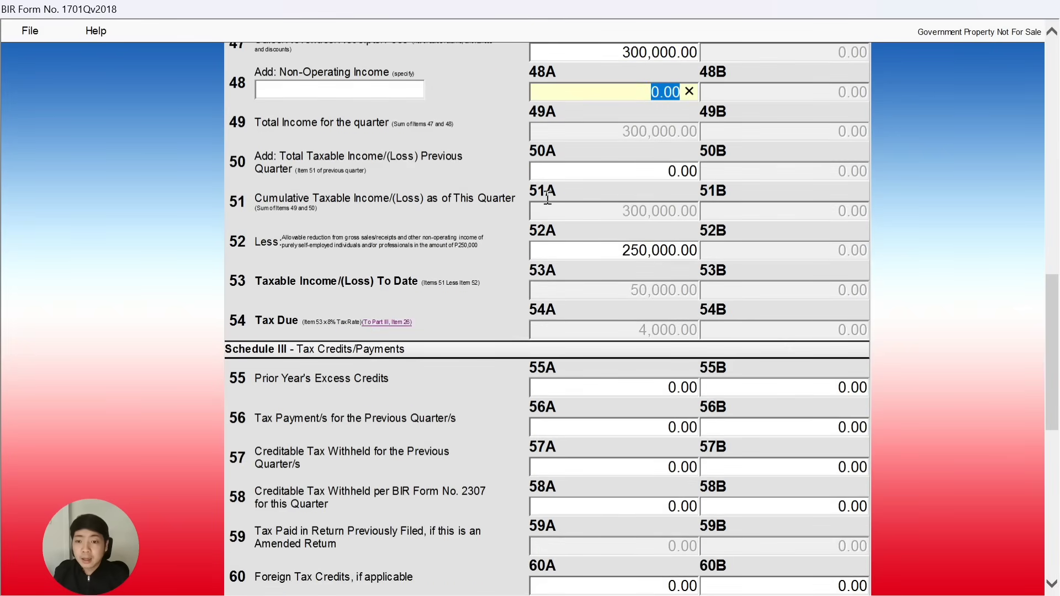
{"action": "scroll", "coordinate": [331, 276], "scroll_direction": "down", "scroll_amount": 4}
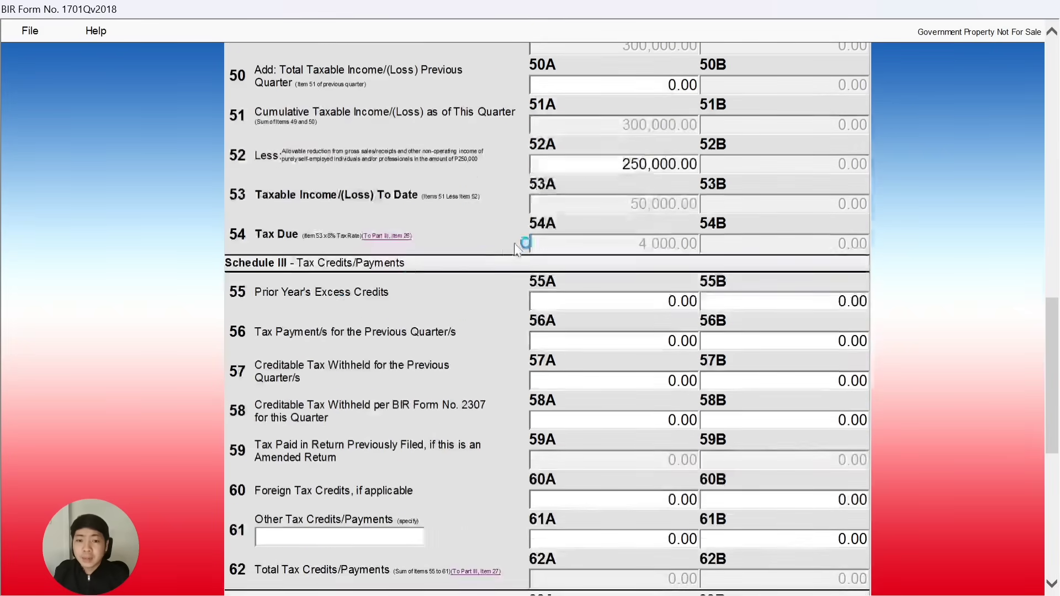
{"action": "scroll", "coordinate": [475, 129], "scroll_direction": "up", "scroll_amount": 1}
{"action": "scroll", "coordinate": [475, 129], "scroll_direction": "up", "scroll_amount": 1}
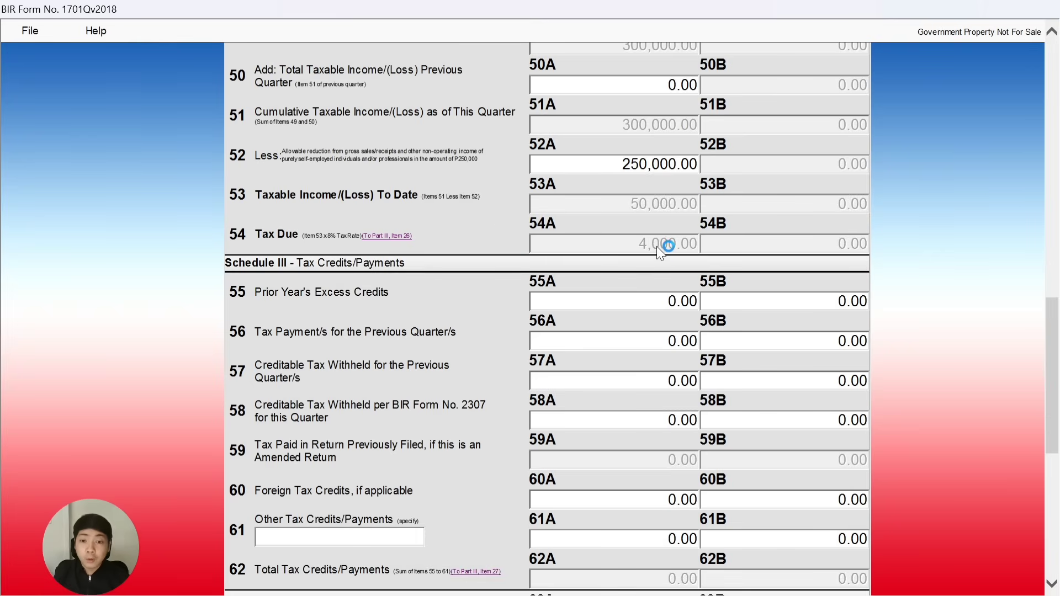
{"action": "scroll", "coordinate": [587, 210], "scroll_direction": "down", "scroll_amount": 3}
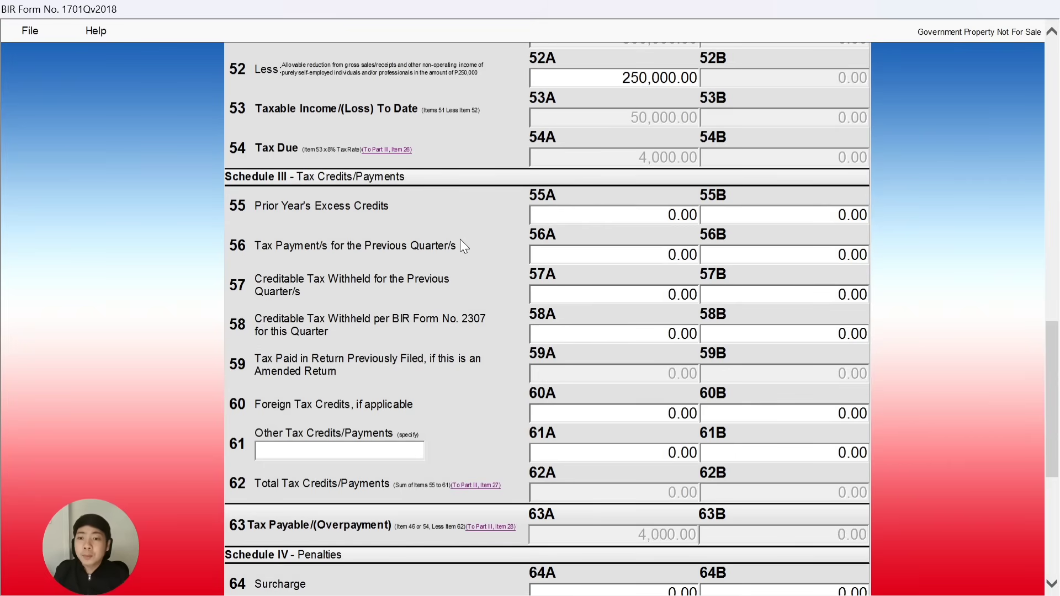
{"action": "scroll", "coordinate": [392, 233], "scroll_direction": "down", "scroll_amount": 3}
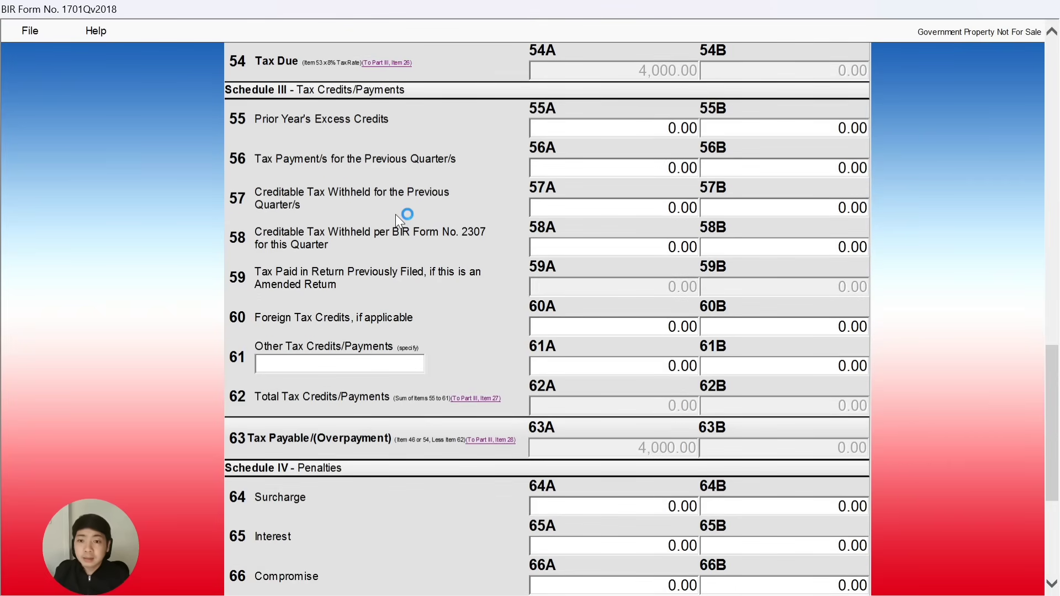
{"action": "left_click", "coordinate": [642, 129]}
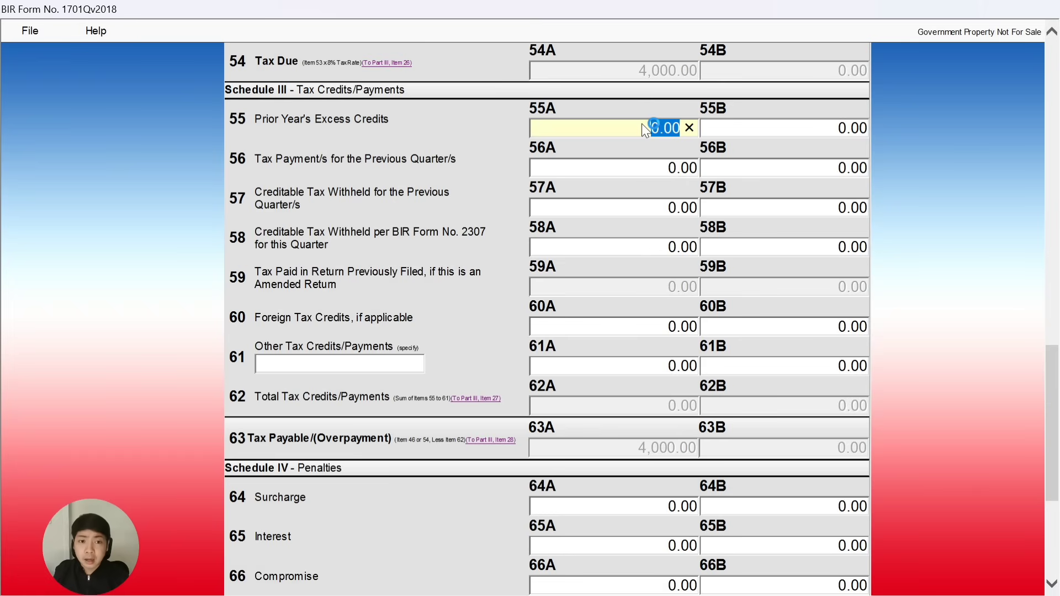
Enter 3,000 prior year's excess credits in item 55A, leaving 1,000.00 tax payable.
{"action": "type", "text": "3000"}
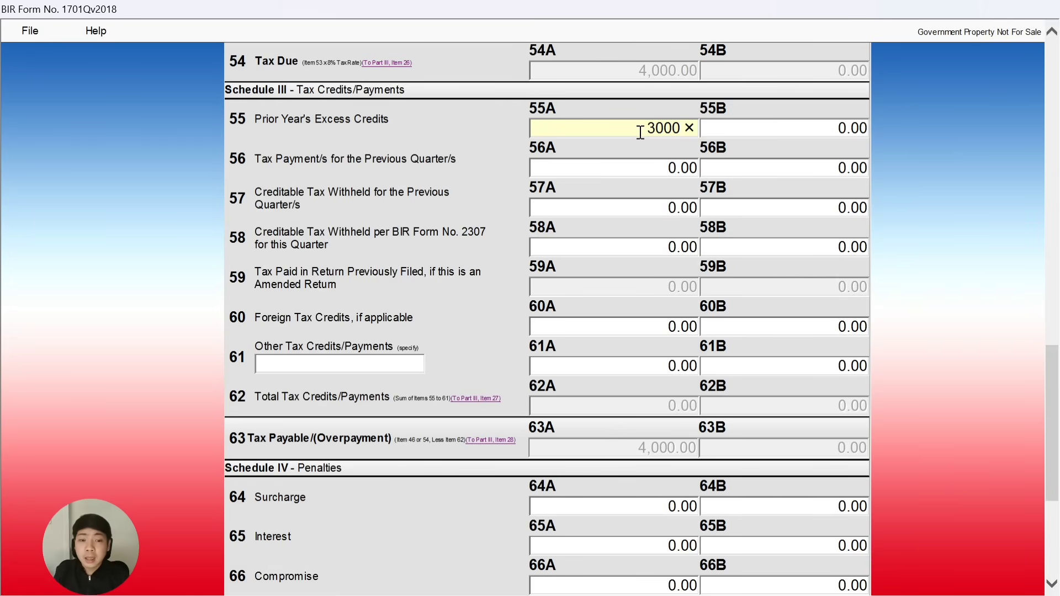
{"action": "left_click", "coordinate": [573, 171]}
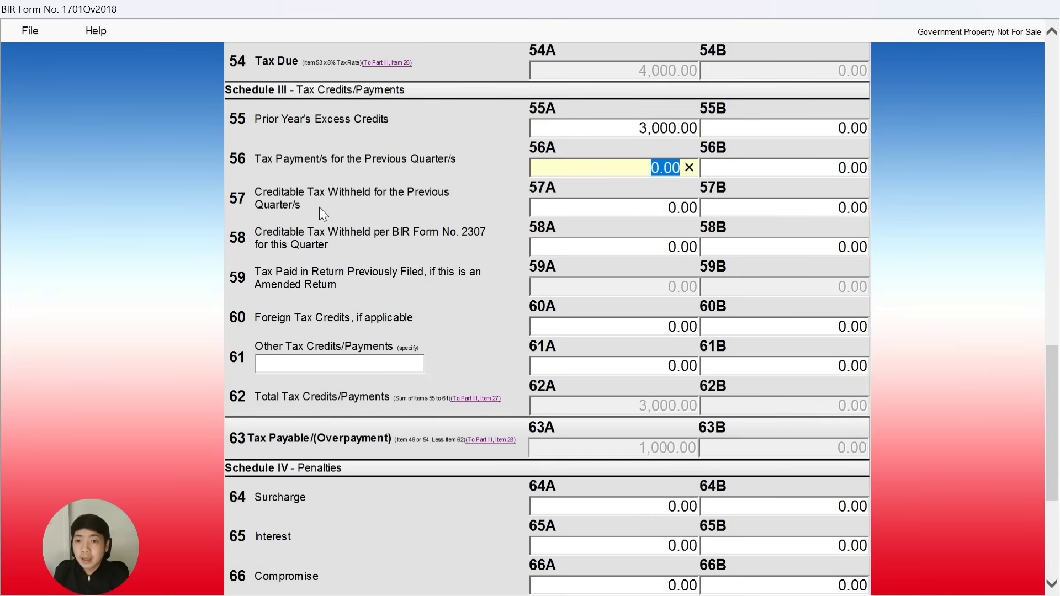
Enter 1,000 creditable tax withheld per Form 2307 in item 58A.
{"action": "left_click", "coordinate": [578, 213]}
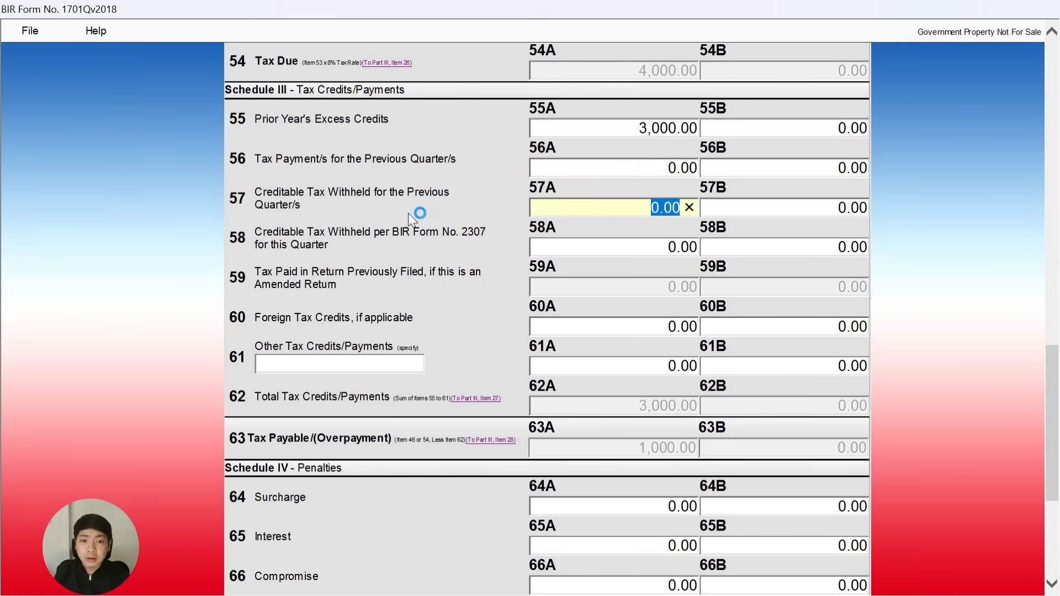
{"action": "scroll", "coordinate": [440, 218], "scroll_direction": "down", "scroll_amount": 2}
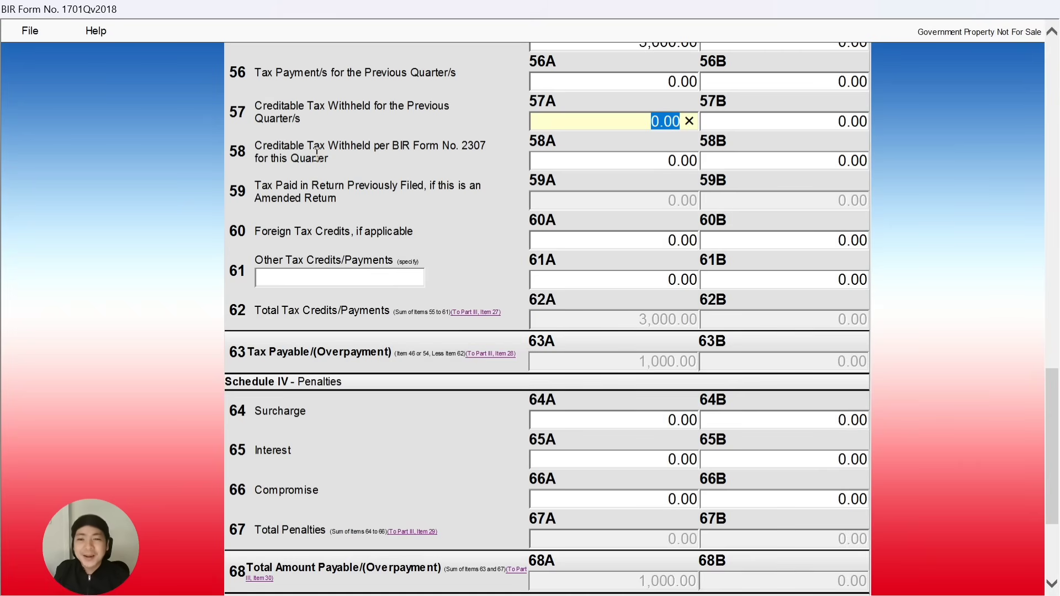
{"action": "left_click", "coordinate": [649, 164]}
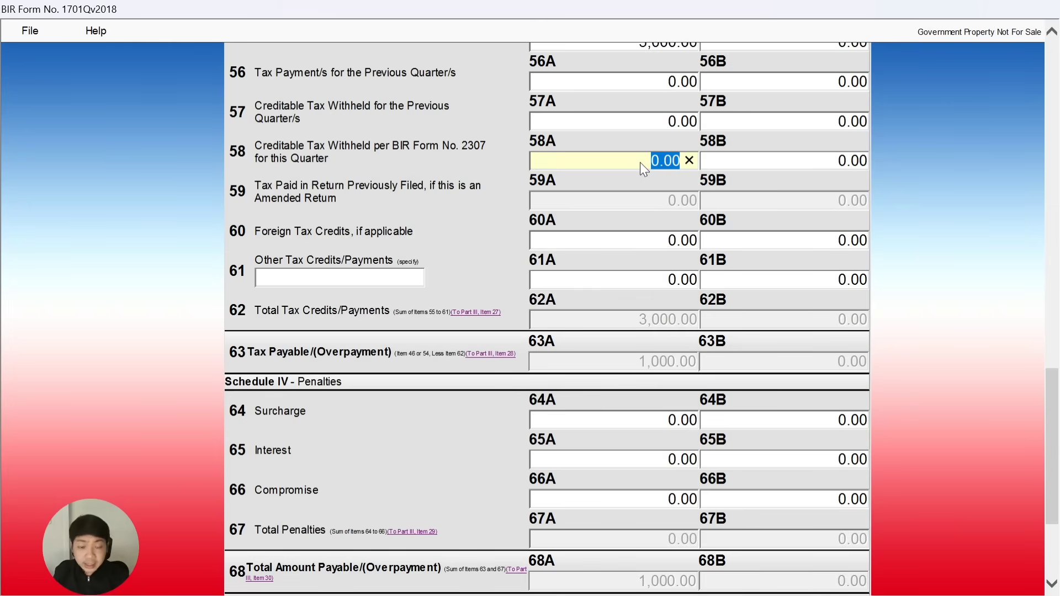
{"action": "type", "text": "1000"}
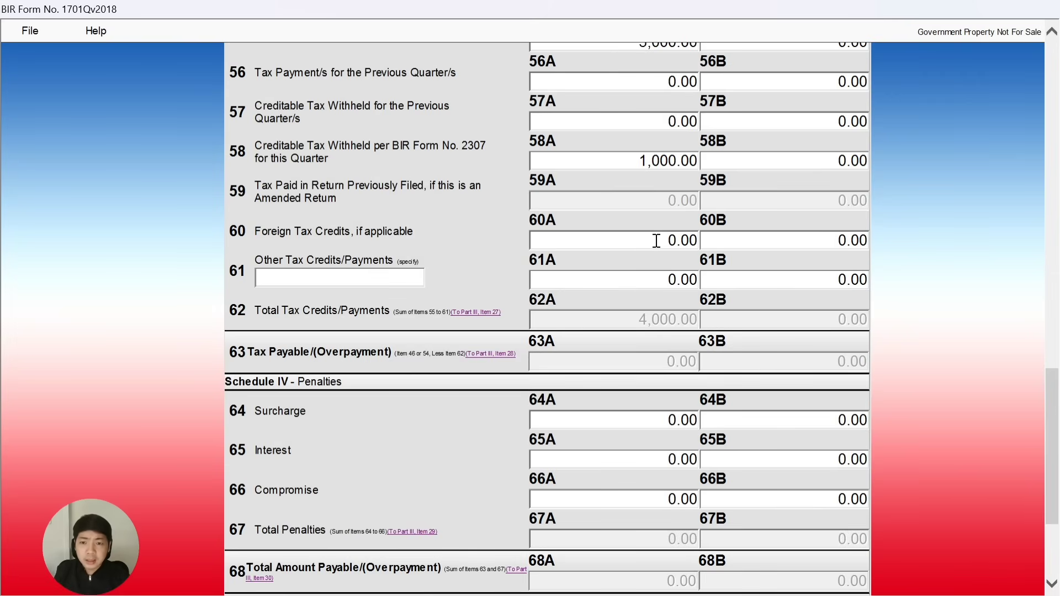
{"action": "scroll", "coordinate": [658, 238], "scroll_direction": "down", "scroll_amount": 3}
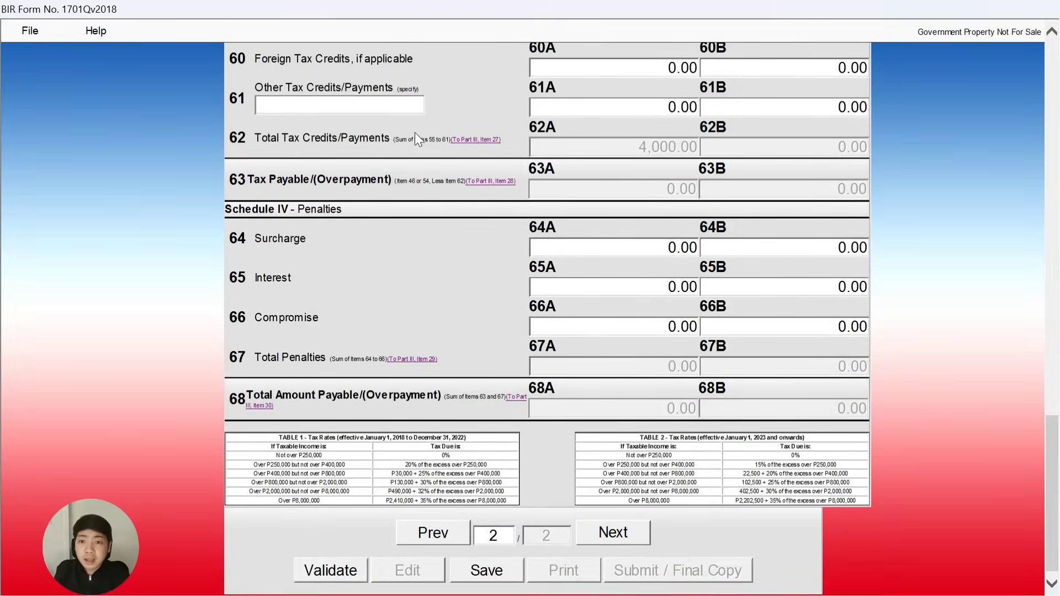
{"action": "scroll", "coordinate": [409, 133], "scroll_direction": "up", "scroll_amount": 2}
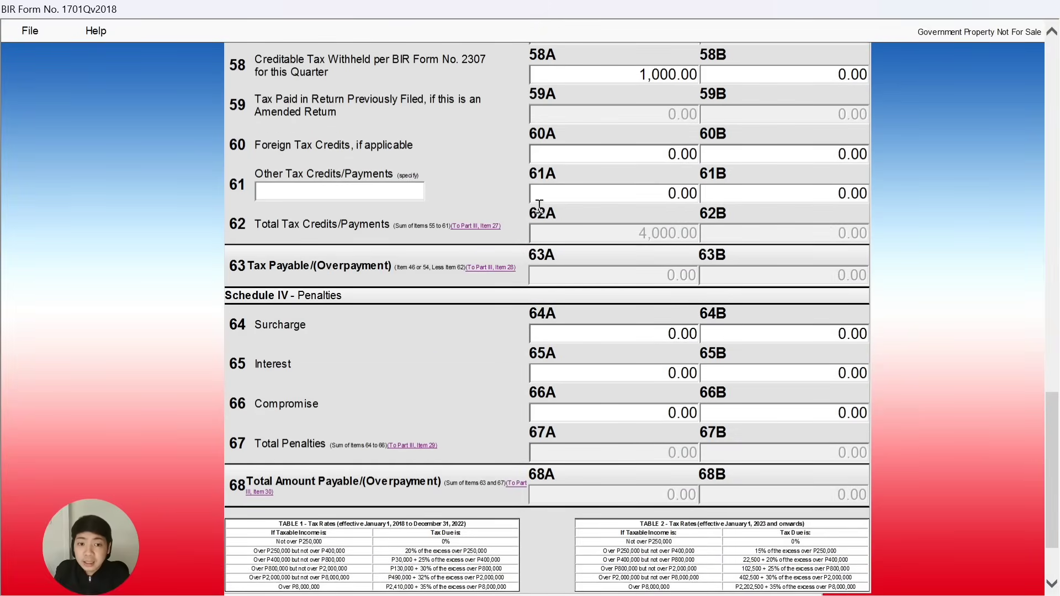
{"action": "left_click", "coordinate": [664, 192]}
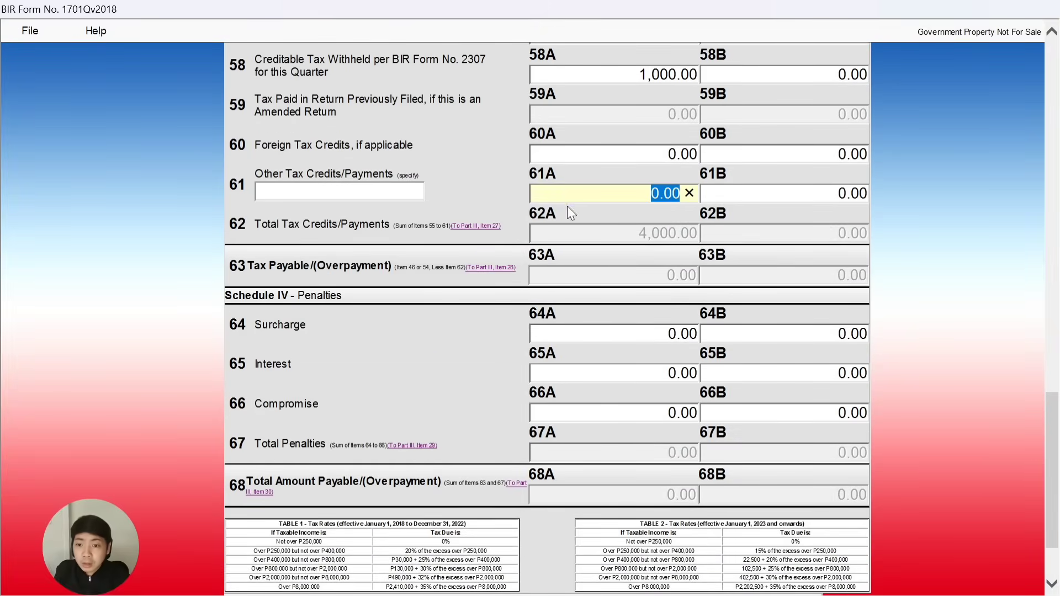
{"action": "scroll", "coordinate": [370, 231], "scroll_direction": "up", "scroll_amount": 3}
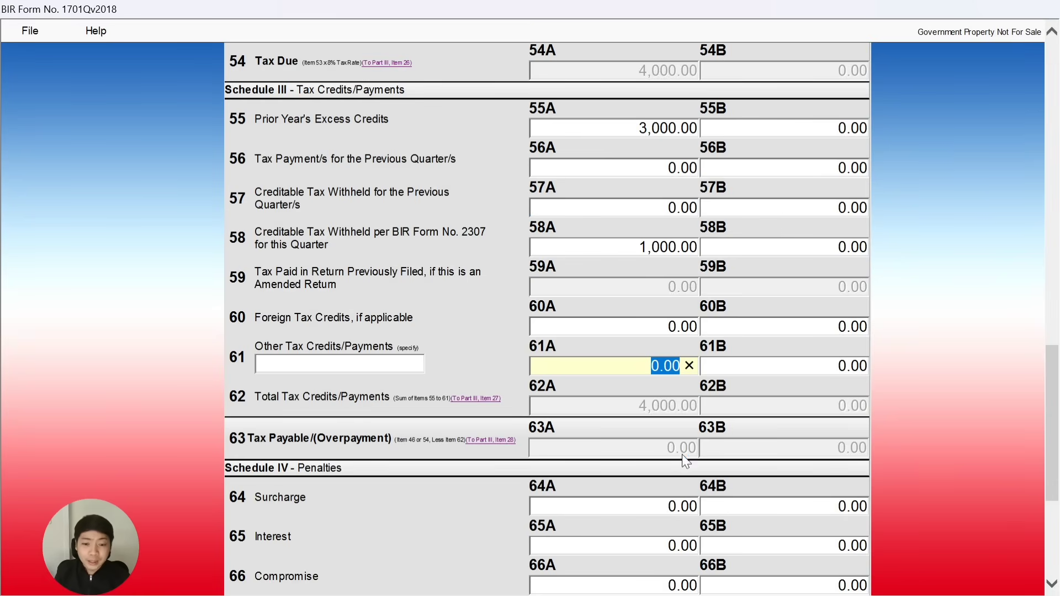
{"action": "scroll", "coordinate": [673, 428], "scroll_direction": "down", "scroll_amount": 3}
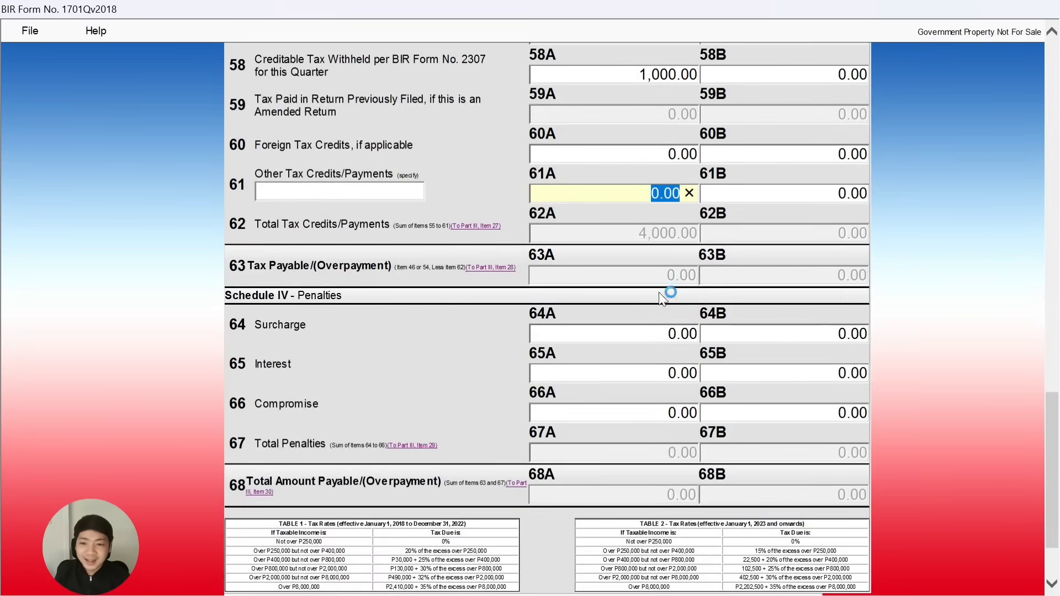
{"action": "scroll", "coordinate": [665, 279], "scroll_direction": "down", "scroll_amount": 2}
{"action": "scroll", "coordinate": [665, 249], "scroll_direction": "up", "scroll_amount": 5}
{"action": "scroll", "coordinate": [669, 247], "scroll_direction": "up", "scroll_amount": 2}
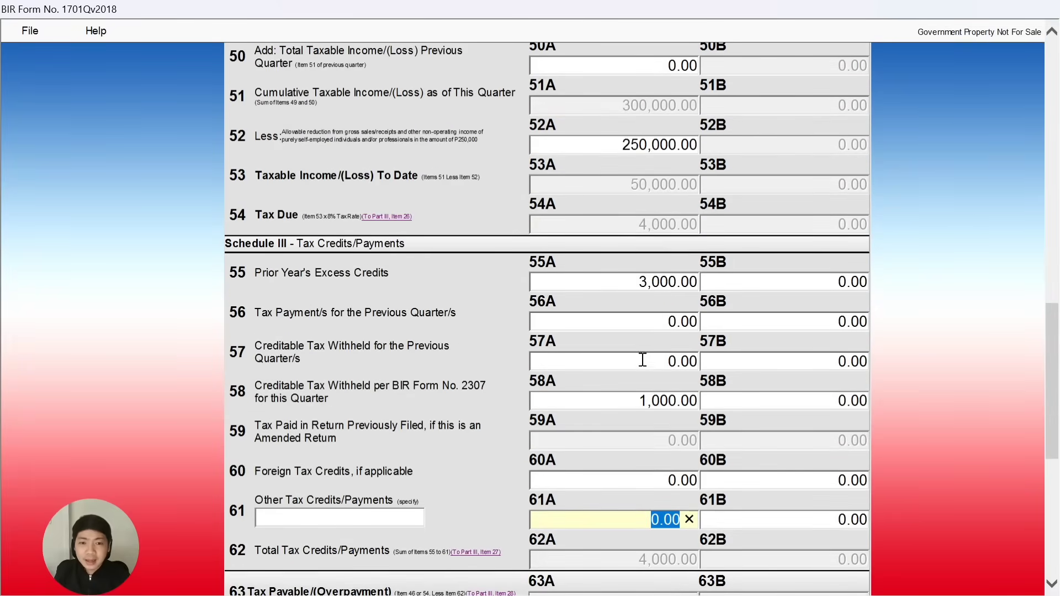
Change item 55A Prior Year's Excess Credits to 2,000 and go back to page 1.
{"action": "left_click", "coordinate": [634, 281]}
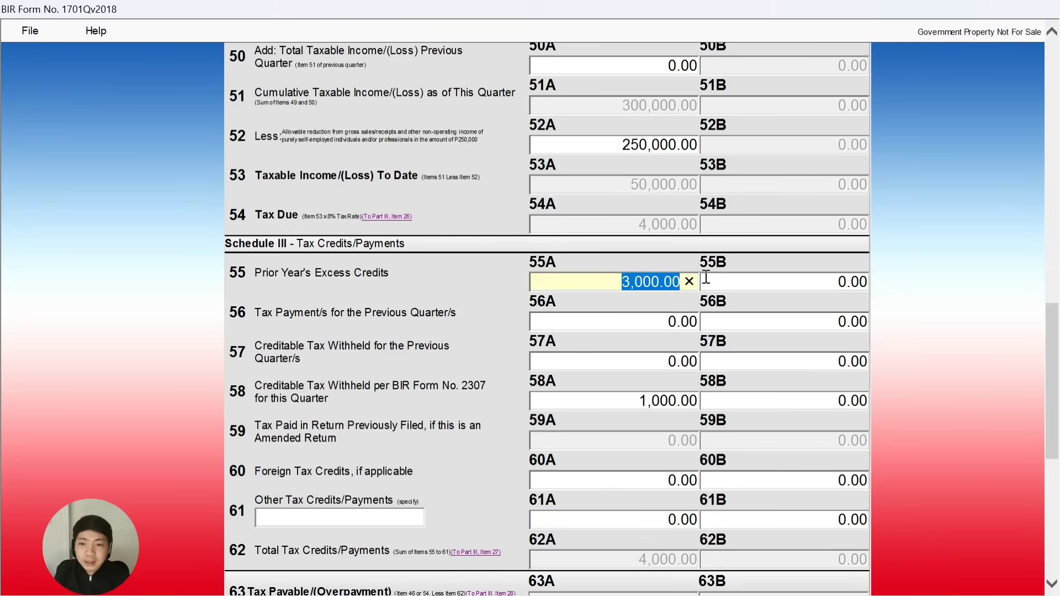
{"action": "type", "text": "2,000"}
{"action": "key", "text": "Tab"}
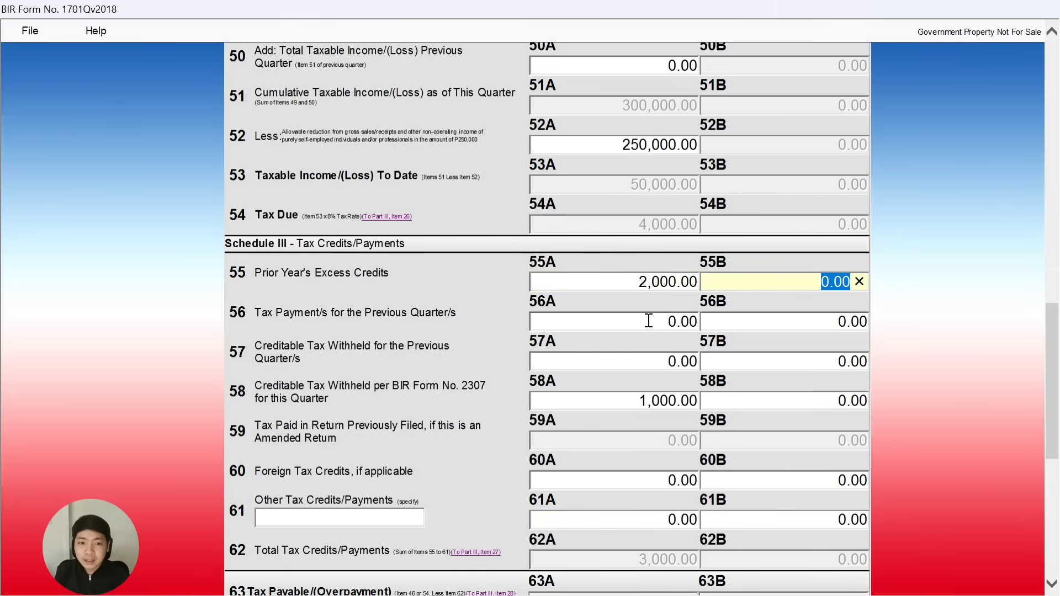
{"action": "scroll", "coordinate": [621, 341], "scroll_direction": "down", "scroll_amount": 4}
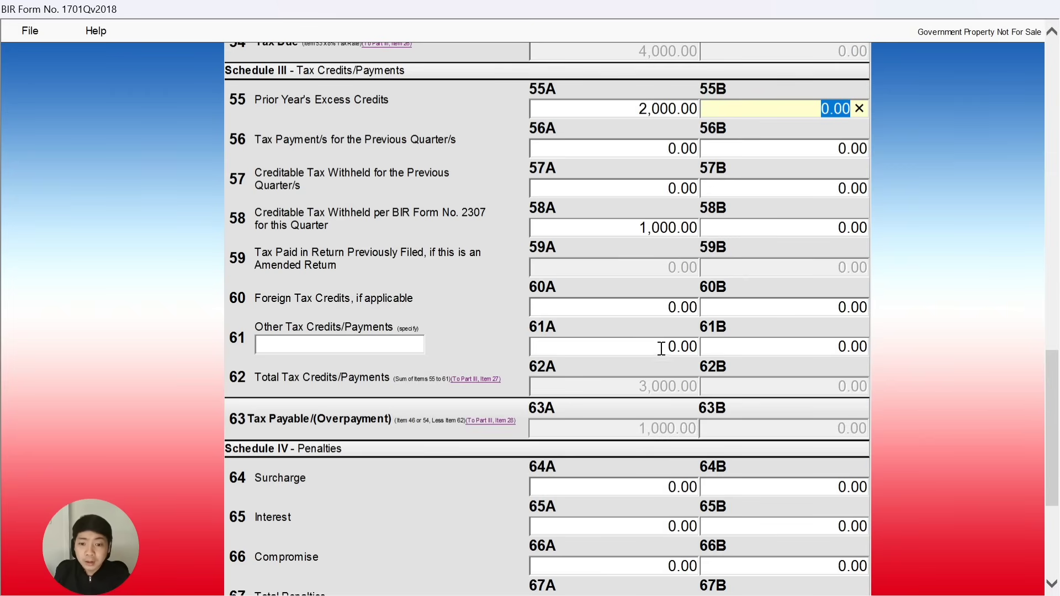
{"action": "scroll", "coordinate": [600, 338], "scroll_direction": "down", "scroll_amount": 2}
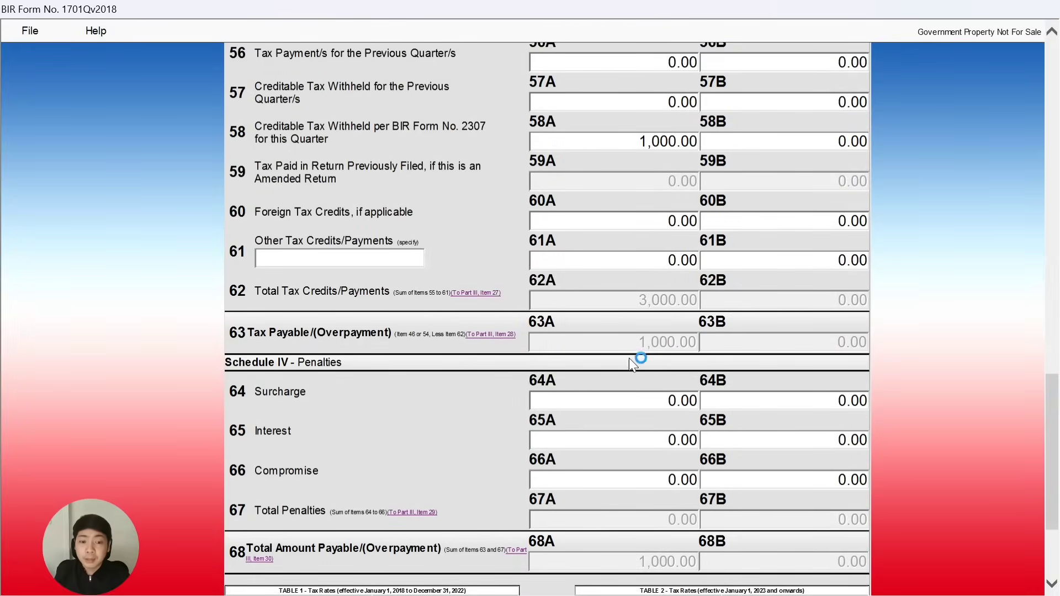
{"action": "scroll", "coordinate": [659, 337], "scroll_direction": "down", "scroll_amount": 4}
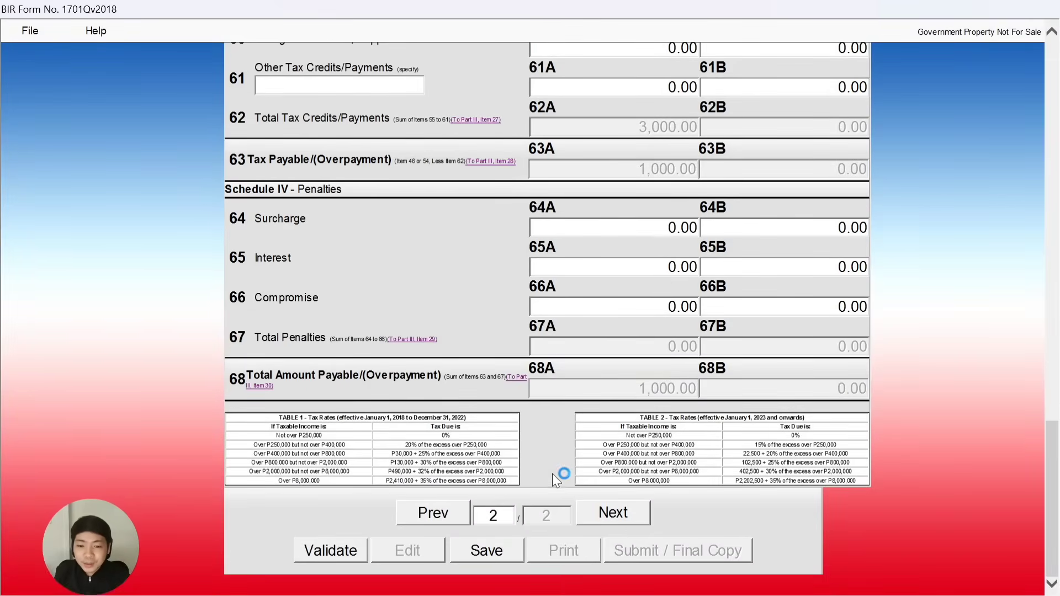
{"action": "left_click", "coordinate": [442, 518]}
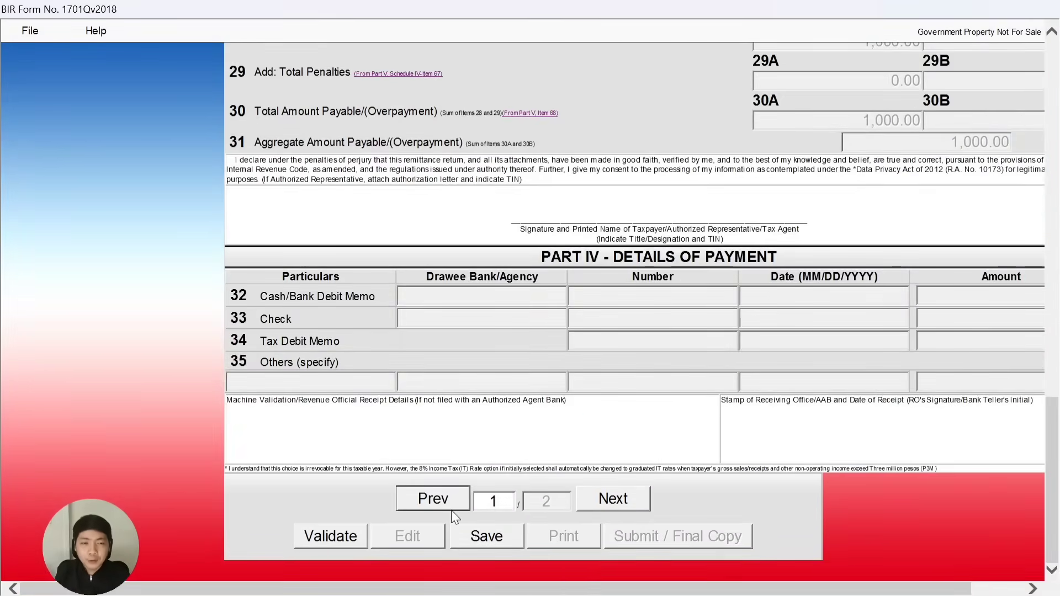
{"action": "scroll", "coordinate": [569, 357], "scroll_direction": "up", "scroll_amount": 6}
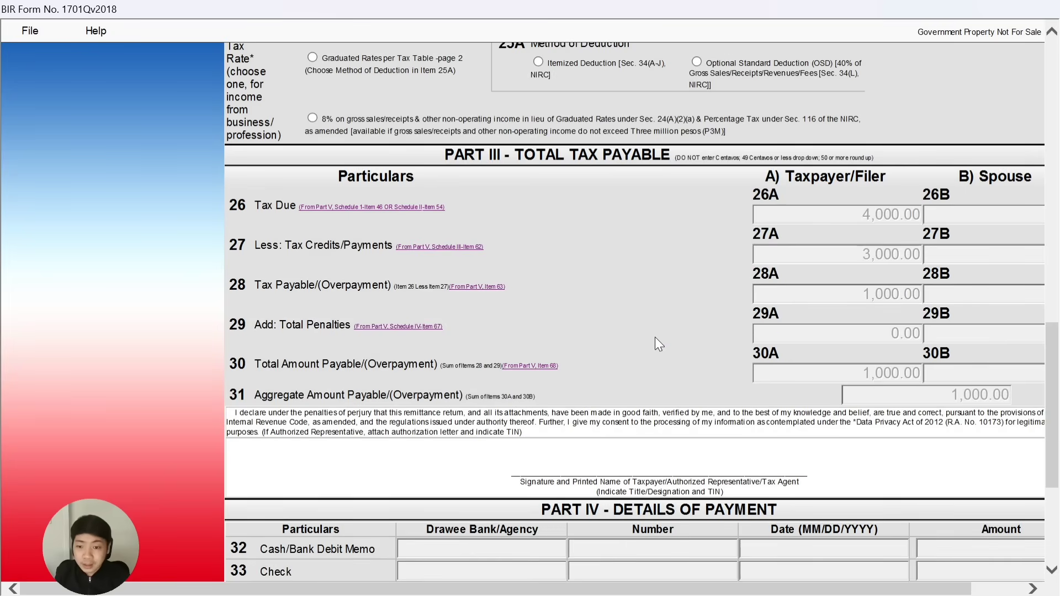
{"action": "scroll", "coordinate": [671, 337], "scroll_direction": "down", "scroll_amount": 2}
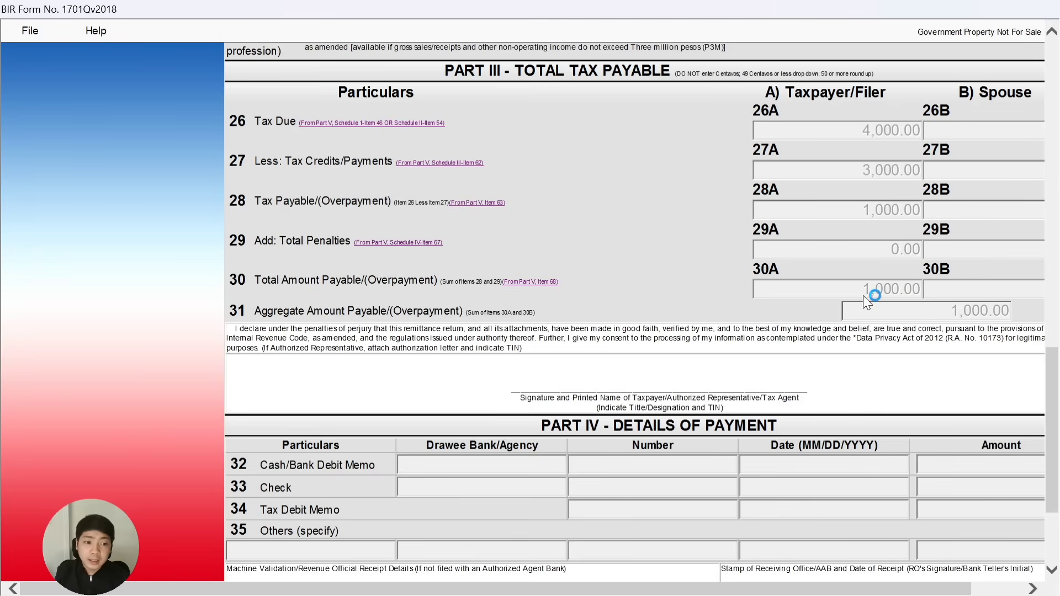
{"action": "scroll", "coordinate": [818, 292], "scroll_direction": "down", "scroll_amount": 3}
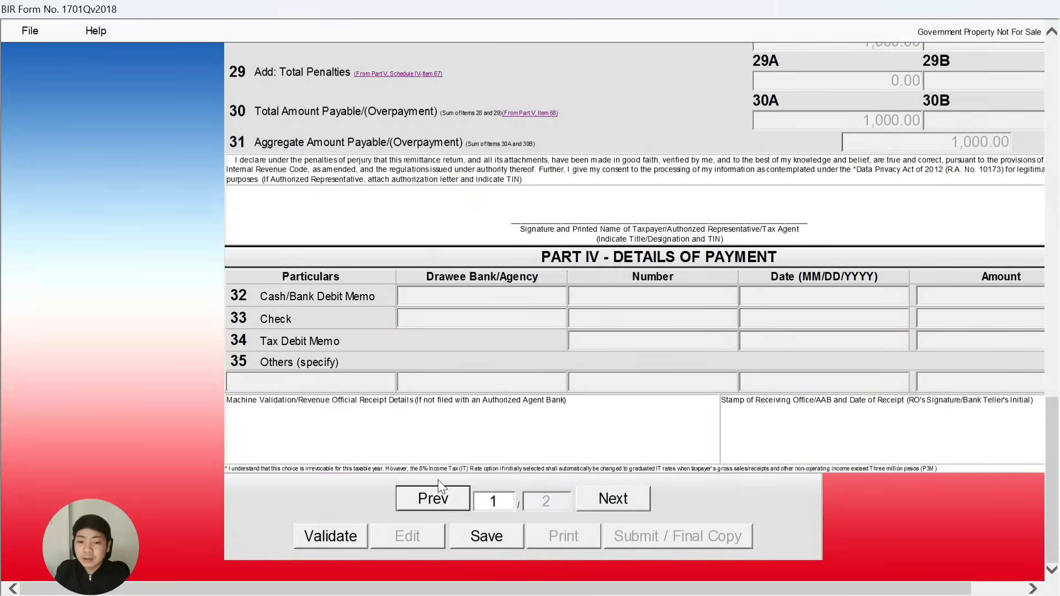
Save Form 1701Q as the 2025Q1 XML file and run a successful validation.
{"action": "left_click", "coordinate": [476, 533]}
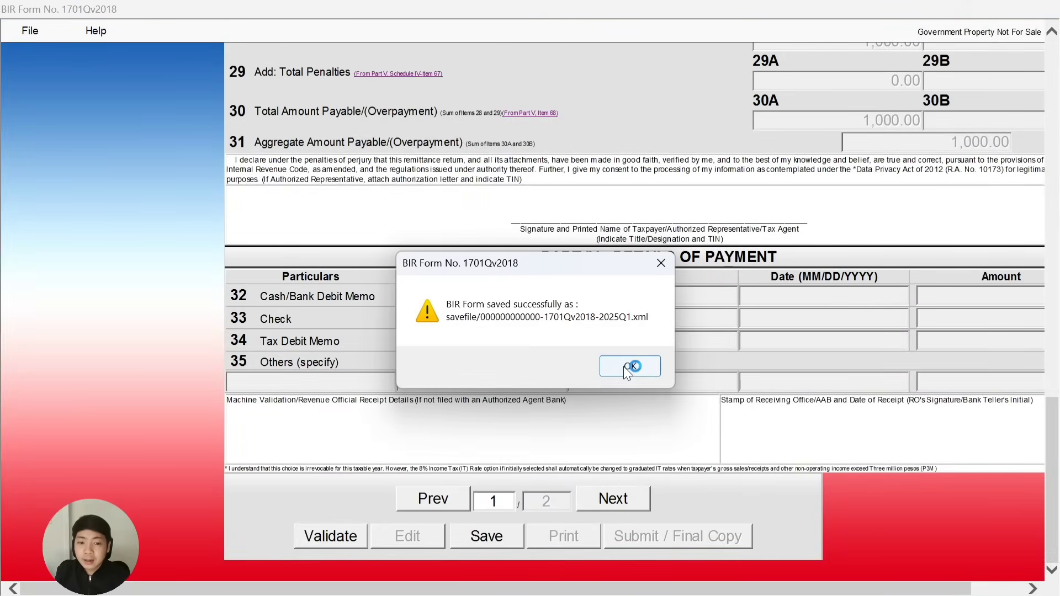
{"action": "left_click", "coordinate": [626, 367]}
{"action": "left_click", "coordinate": [634, 366]}
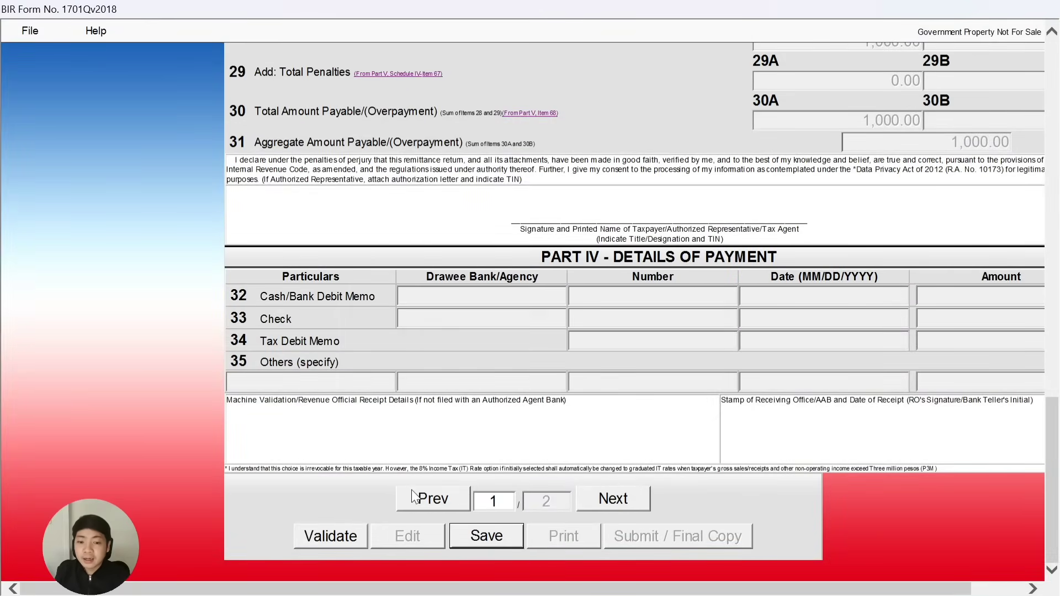
{"action": "left_click", "coordinate": [346, 536]}
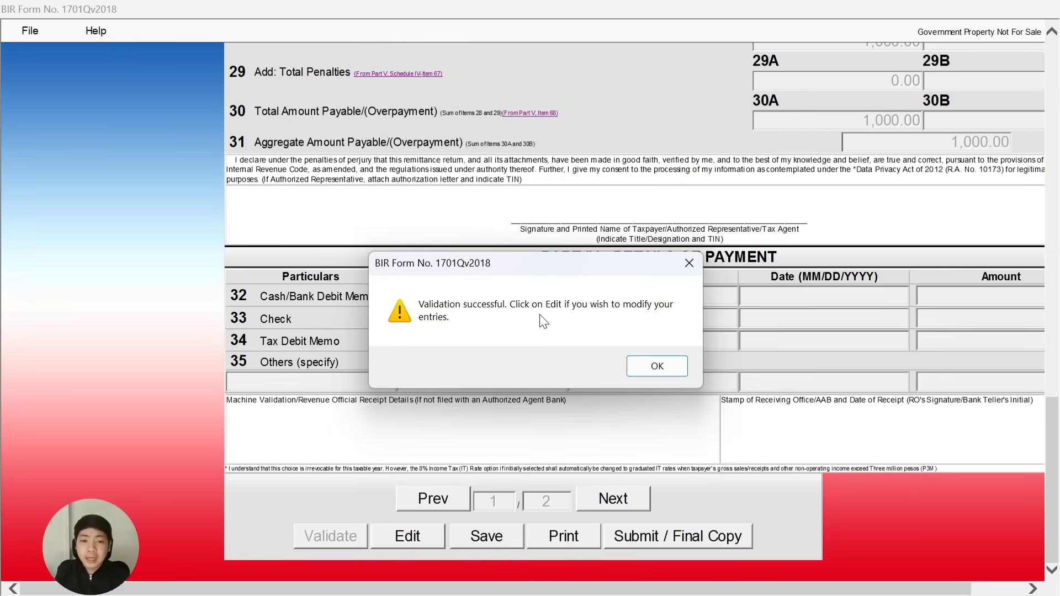
{"action": "left_click", "coordinate": [646, 365]}
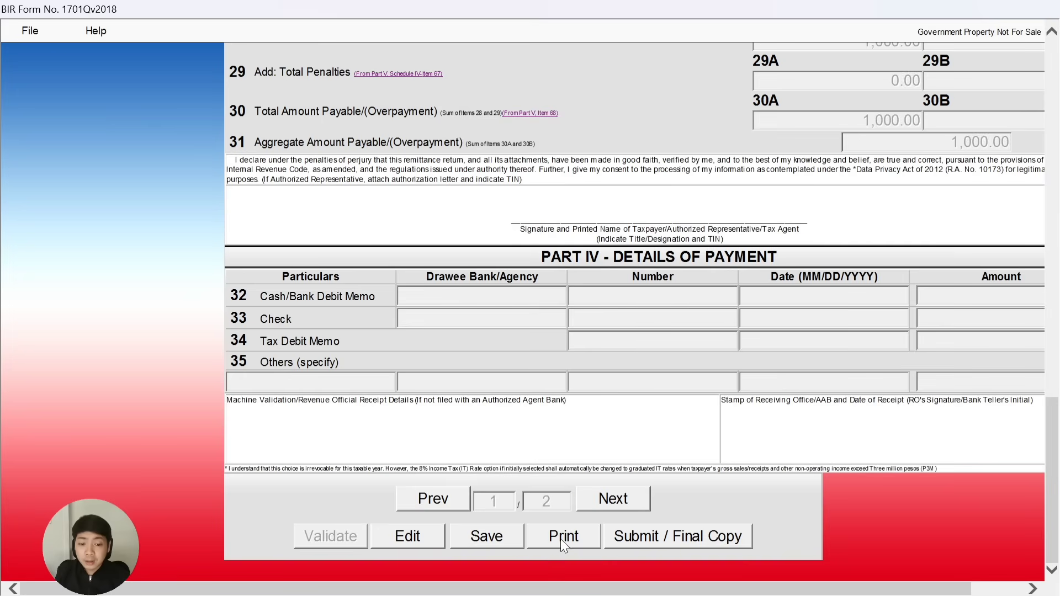
Submit the return as the final copy, confirm the prompt, and return to the form's top.
{"action": "left_click", "coordinate": [668, 539]}
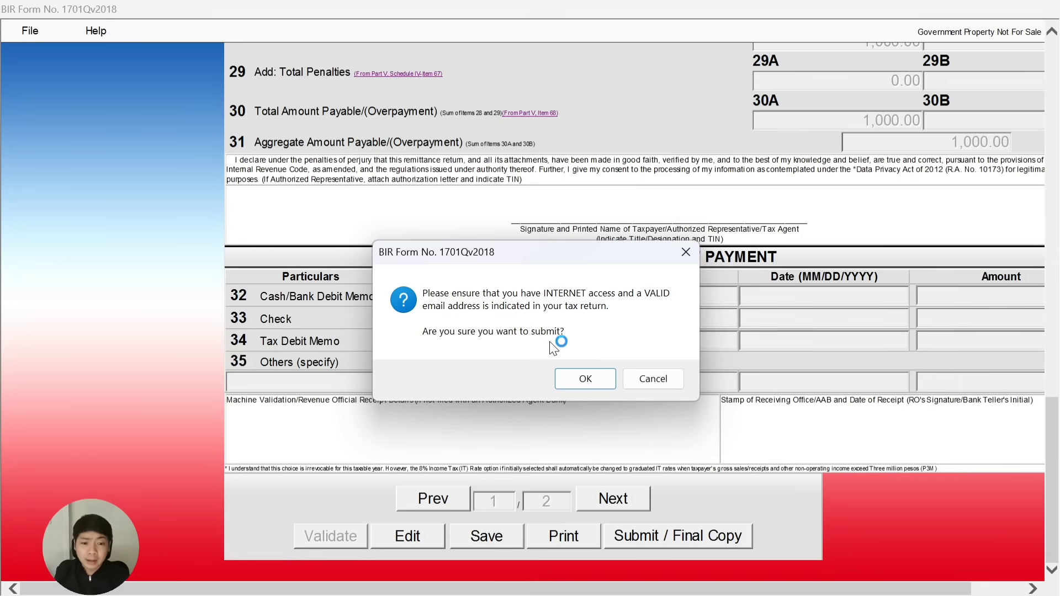
{"action": "left_click", "coordinate": [641, 378]}
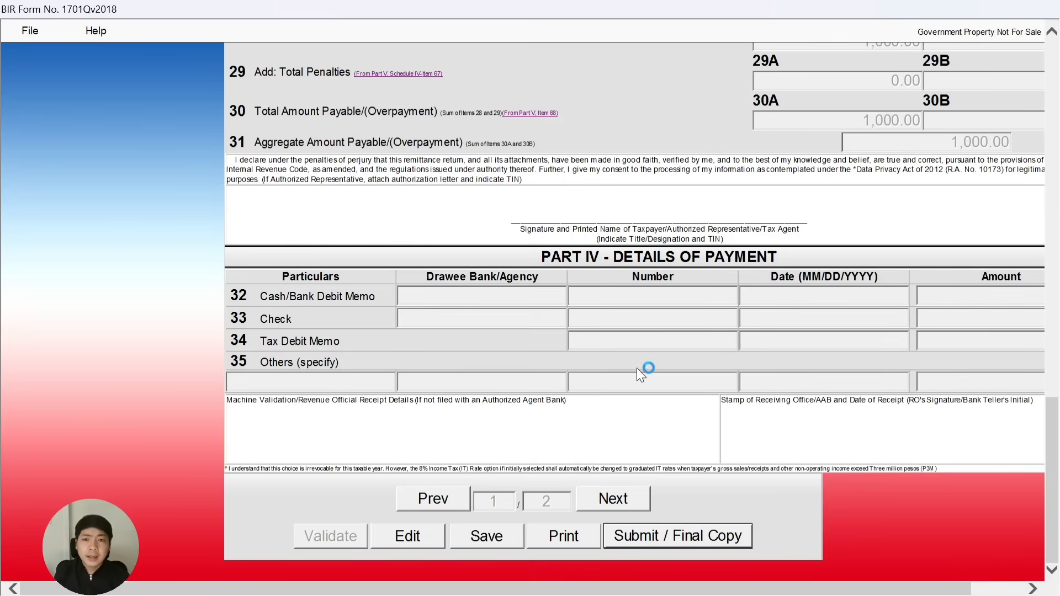
{"action": "scroll", "coordinate": [591, 386], "scroll_direction": "up", "scroll_amount": 8}
{"action": "scroll", "coordinate": [597, 409], "scroll_direction": "up", "scroll_amount": 12}
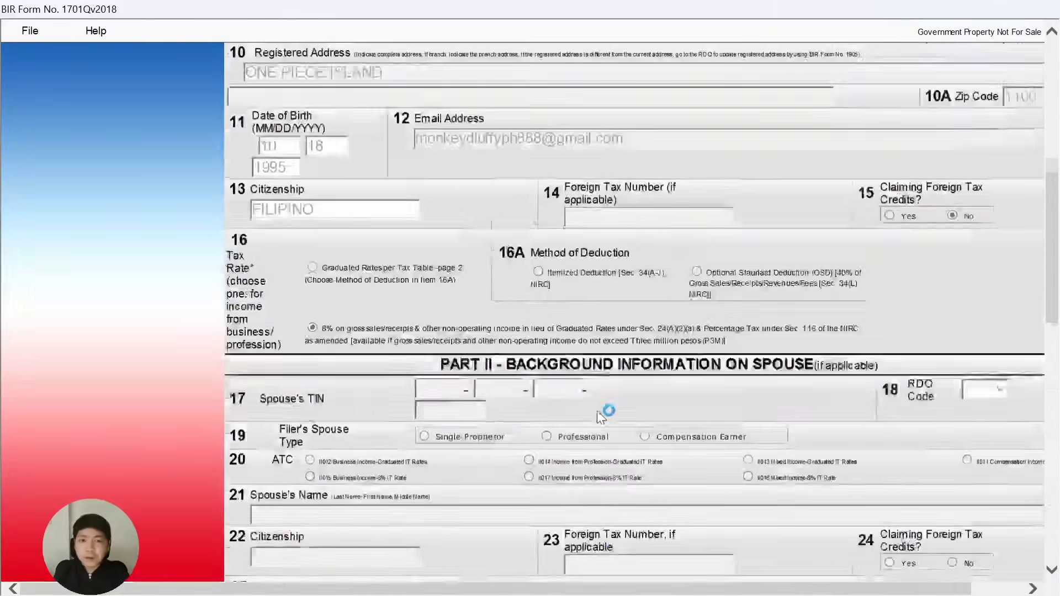